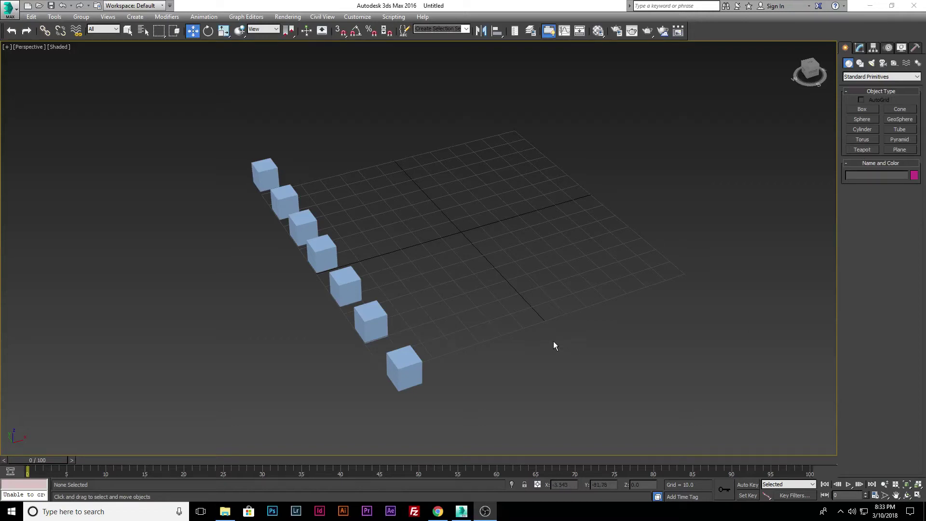
Orbit and zoom the Perspective view so the row of boxes runs vertically over the grid
left_click(397, 369)
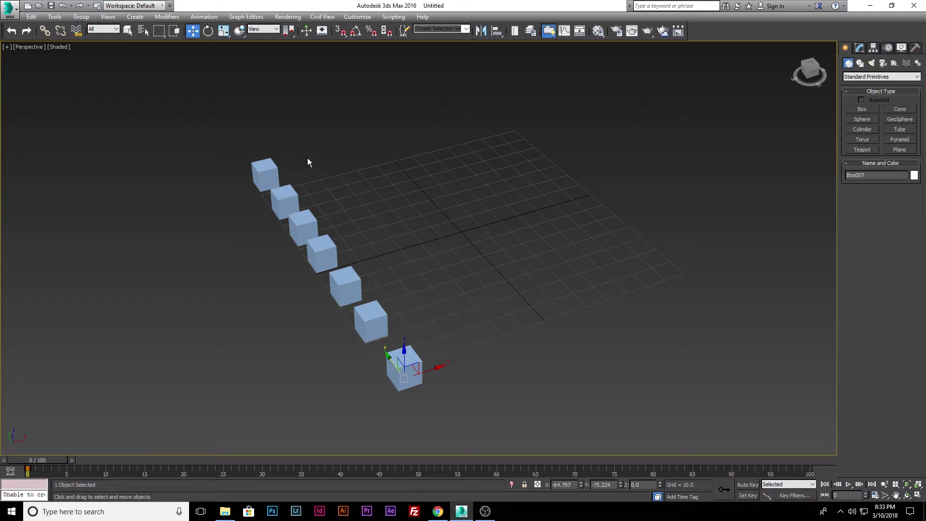
middle_click_drag(388, 260, 530, 271, "alt")
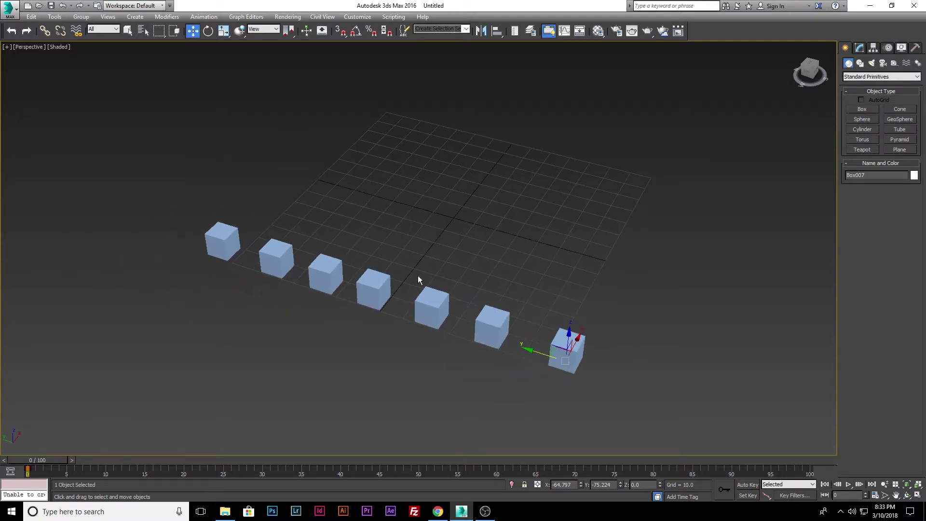
left_click(226, 241)
middle_click_drag(362, 253, 368, 203, "alt")
scroll(371, 198, "down", 3)
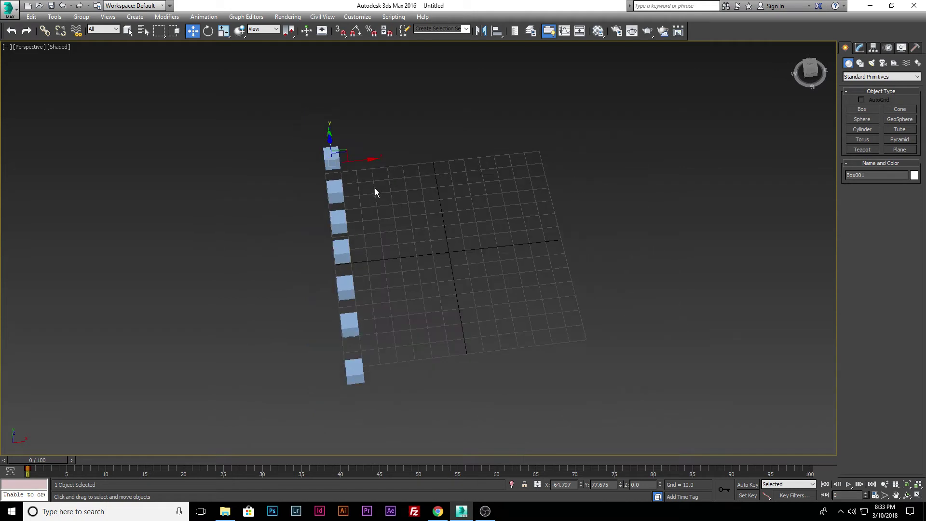
middle_click_drag(354, 185, 347, 200, "alt")
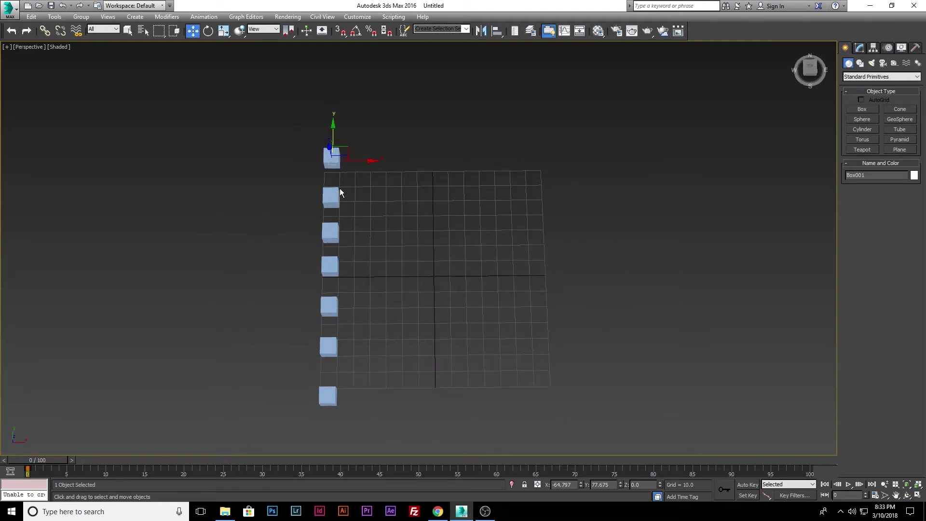
middle_click_drag(345, 207, 346, 184, "alt")
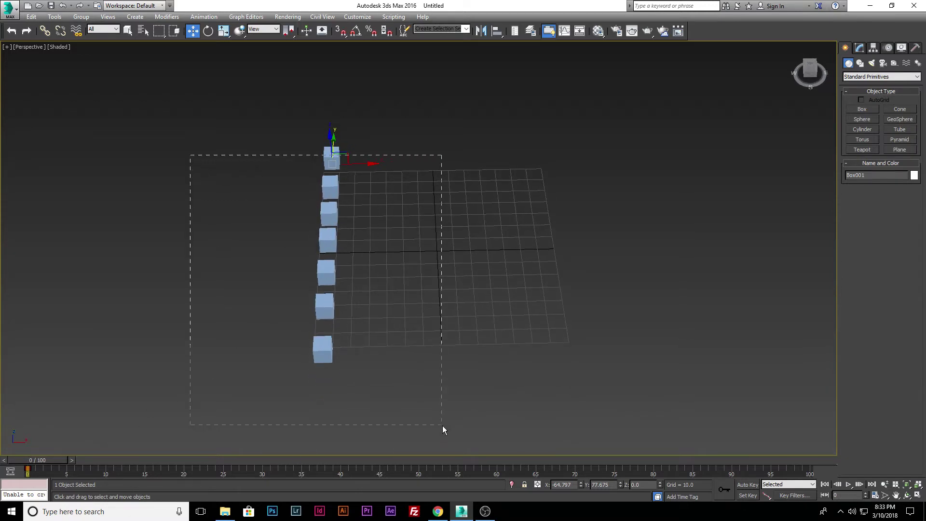
Select only the top box of the row and bring up the default tangent types
left_click_drag(441, 425, 442, 426)
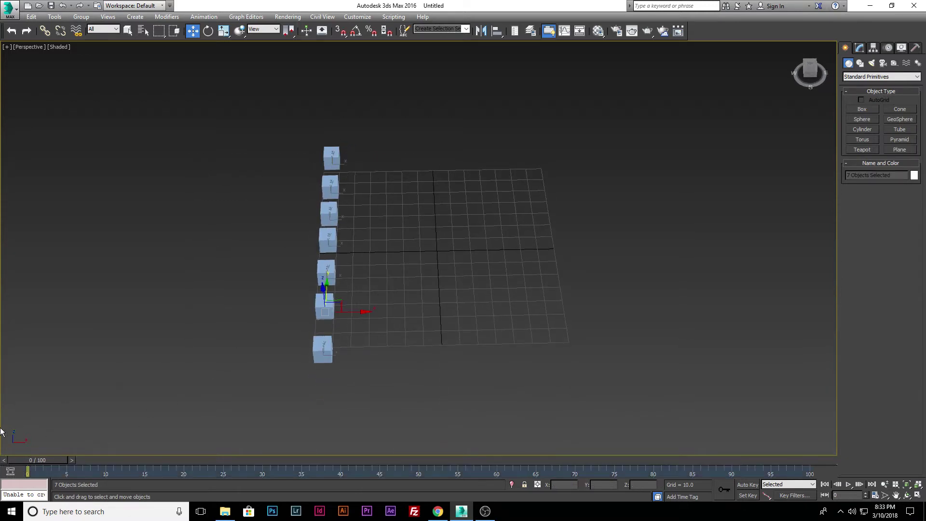
left_click(333, 151)
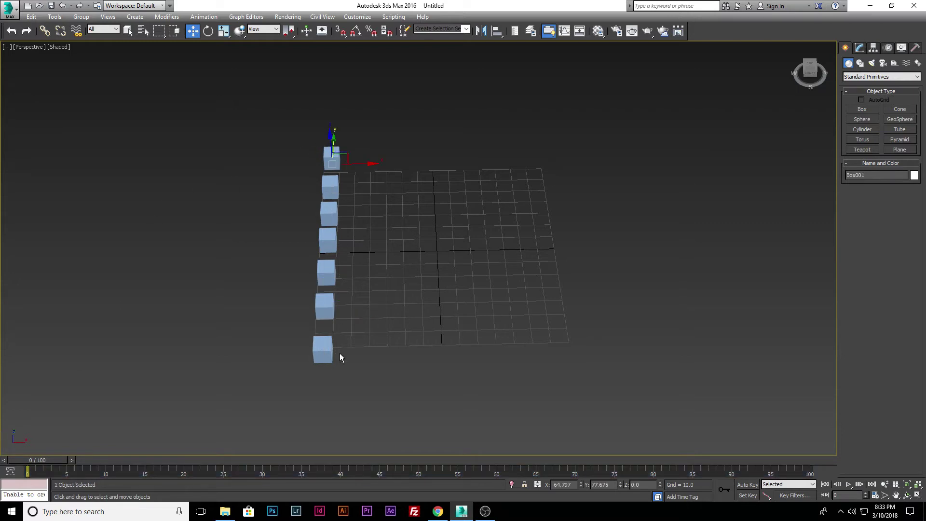
left_click(766, 497)
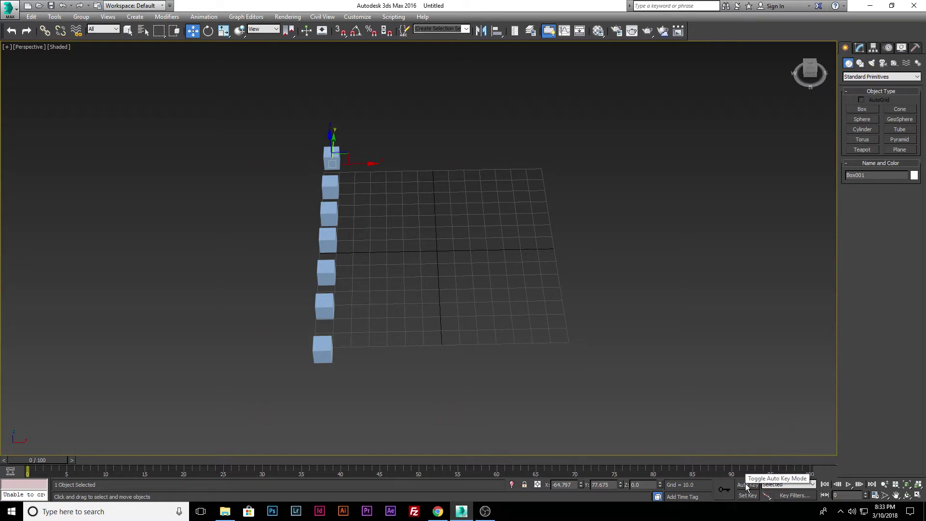
With Auto Key on, move the top box right to the grid's far side at frame 60
left_click(745, 484)
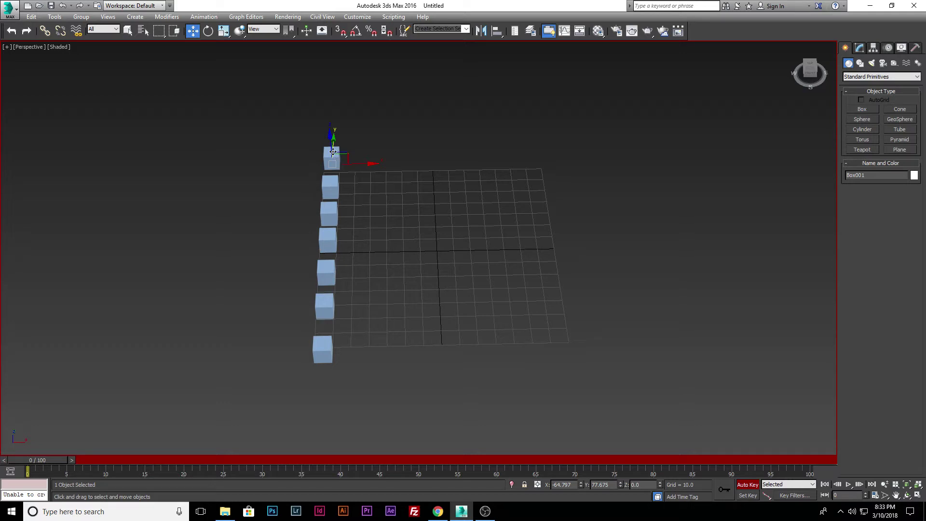
left_click_drag(41, 460, 496, 461)
key("w")
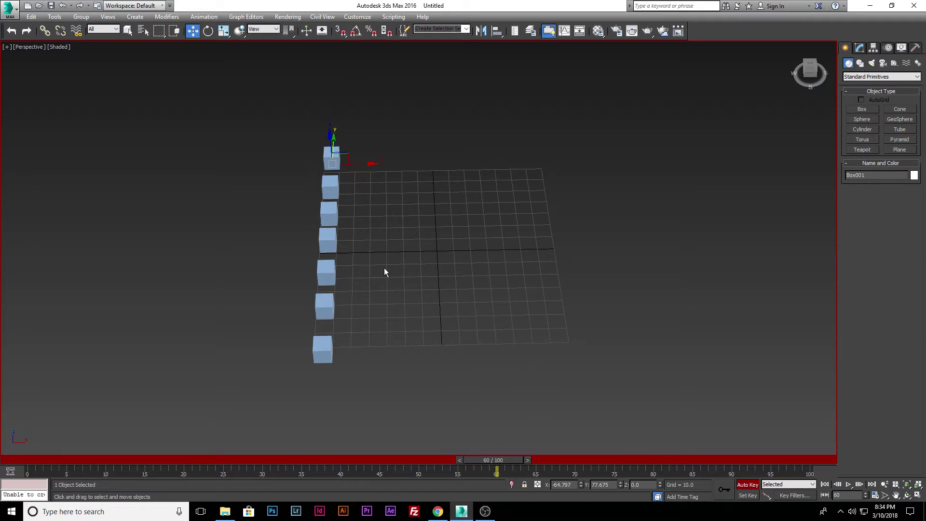
left_click_drag(358, 163, 558, 159)
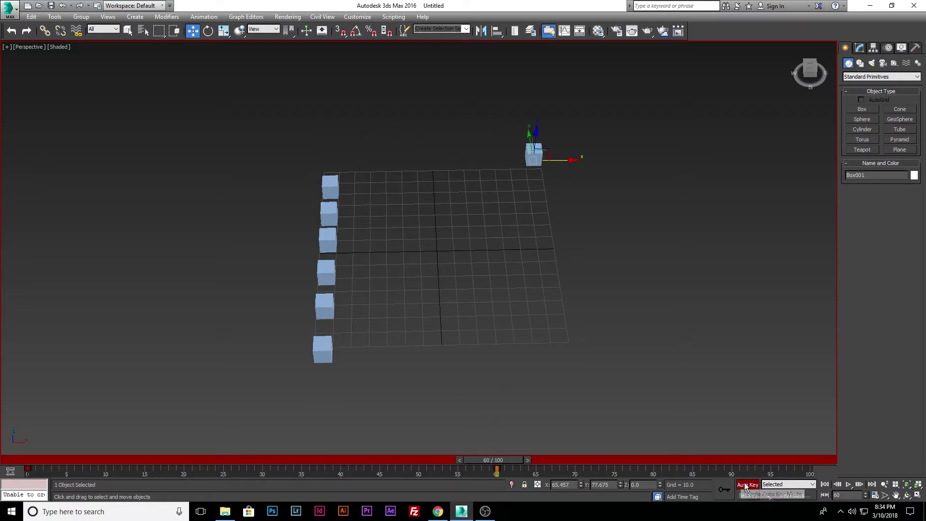
Scrub back to check the motion and set the first default tangent type for new keys
left_click_drag(502, 459, 497, 438)
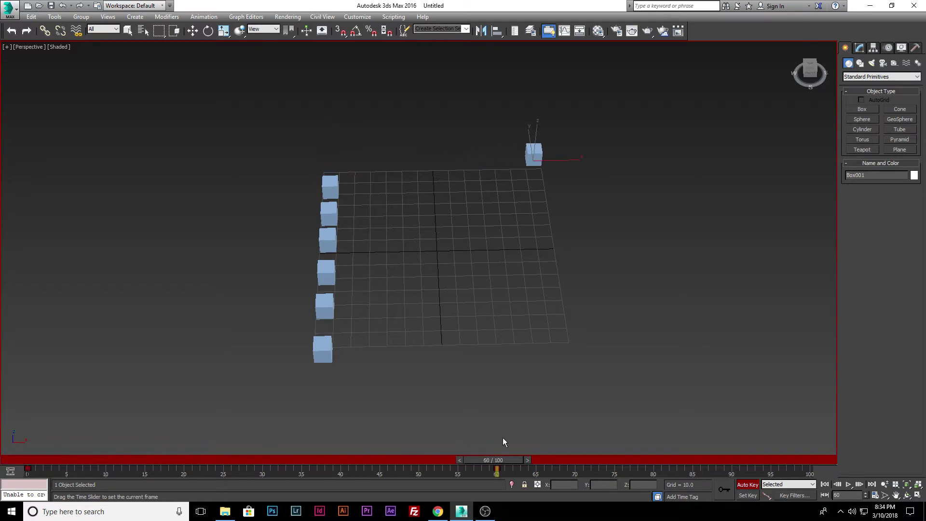
key("w")
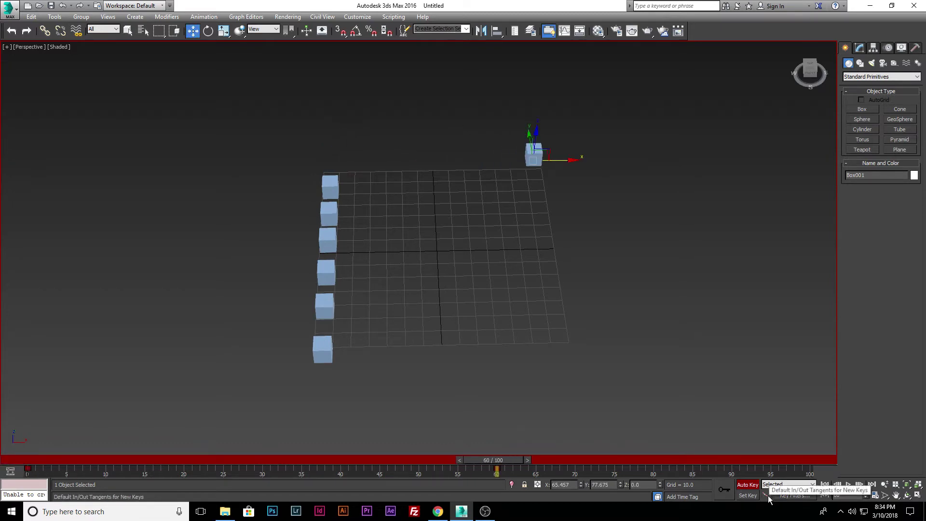
left_click_drag(767, 496, 769, 424)
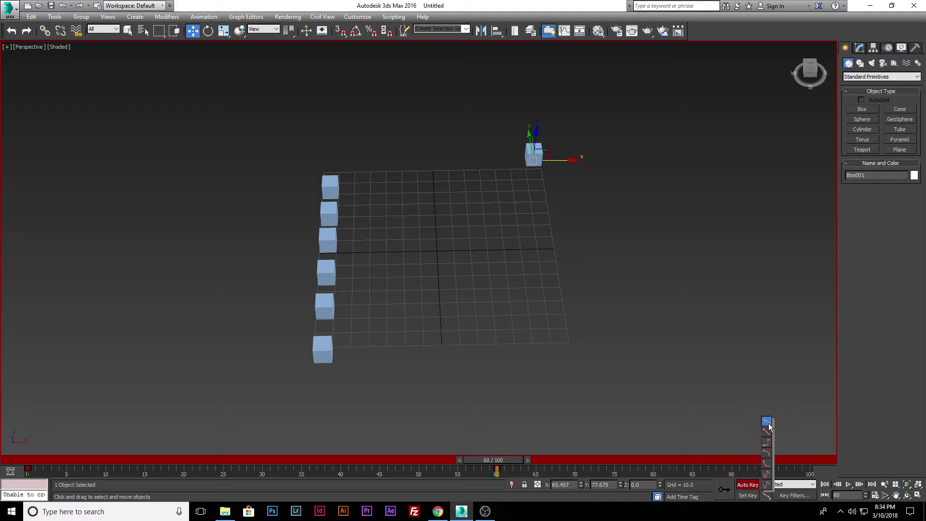
left_click_drag(768, 423, 769, 424)
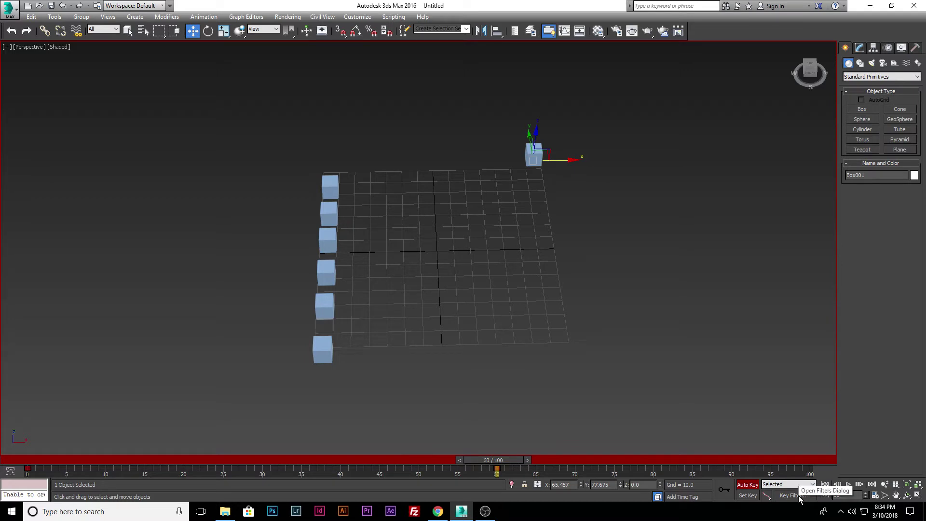
left_click_drag(508, 465, 510, 416)
key("w")
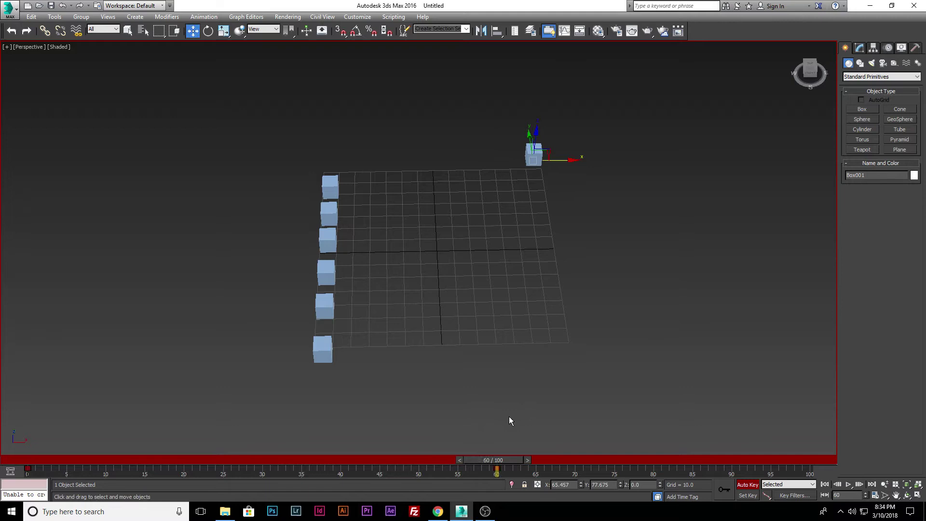
left_click(787, 495)
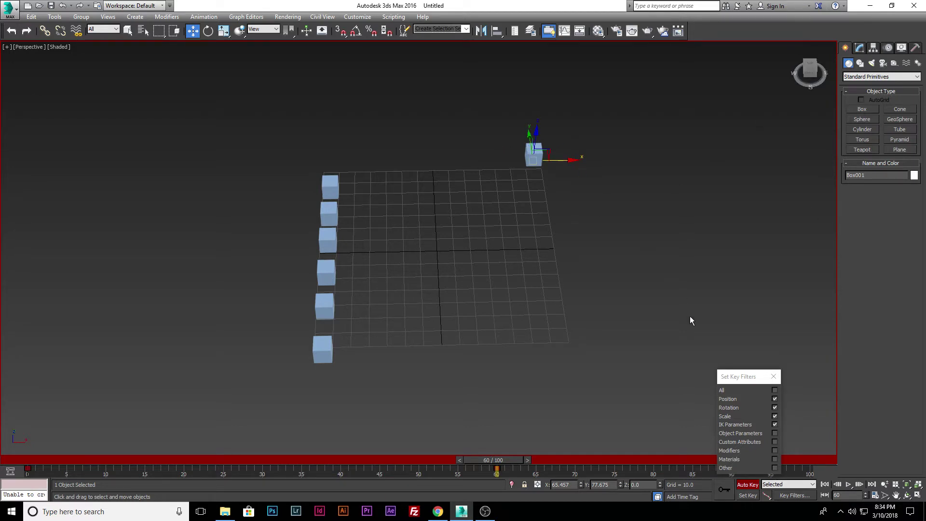
left_click(775, 390)
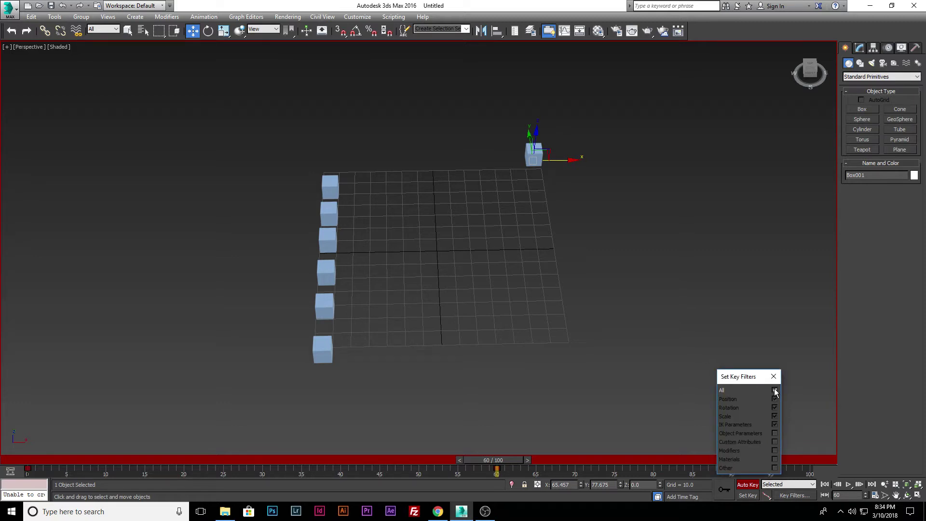
left_click(774, 390)
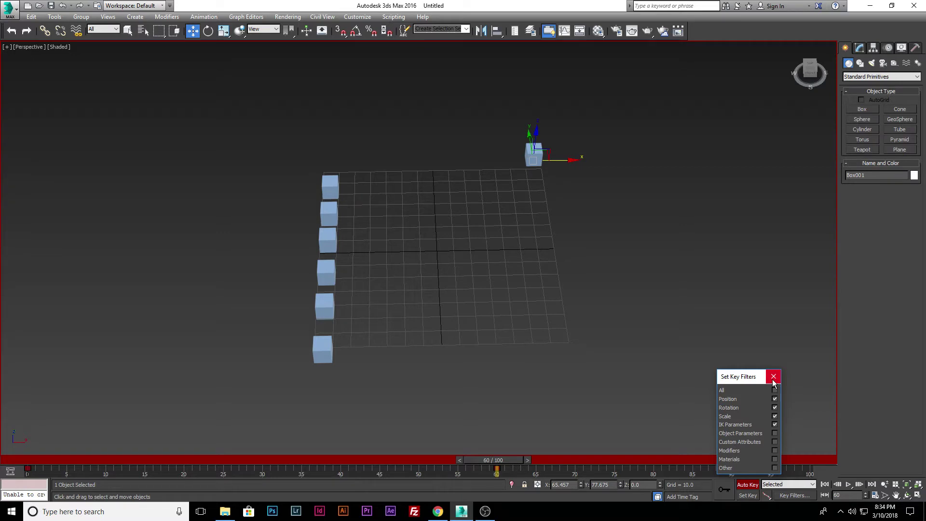
left_click(773, 377)
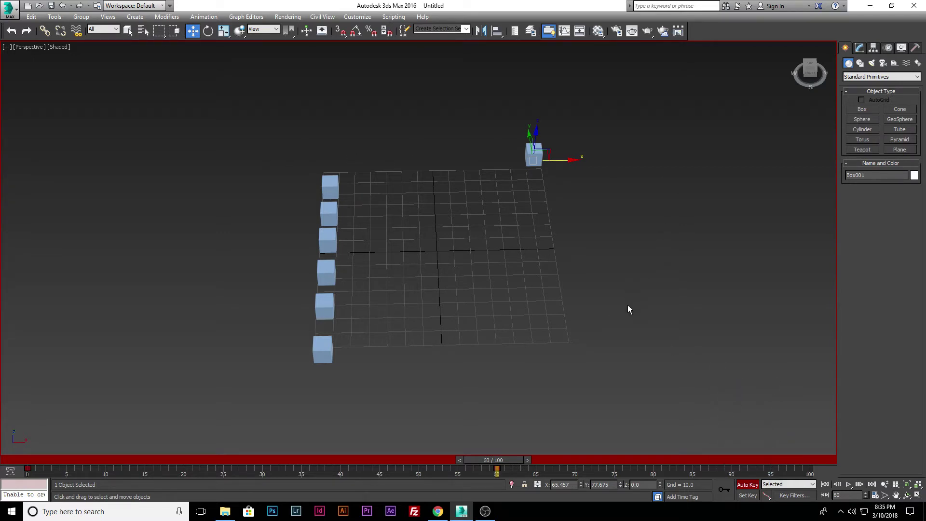
left_click(789, 495)
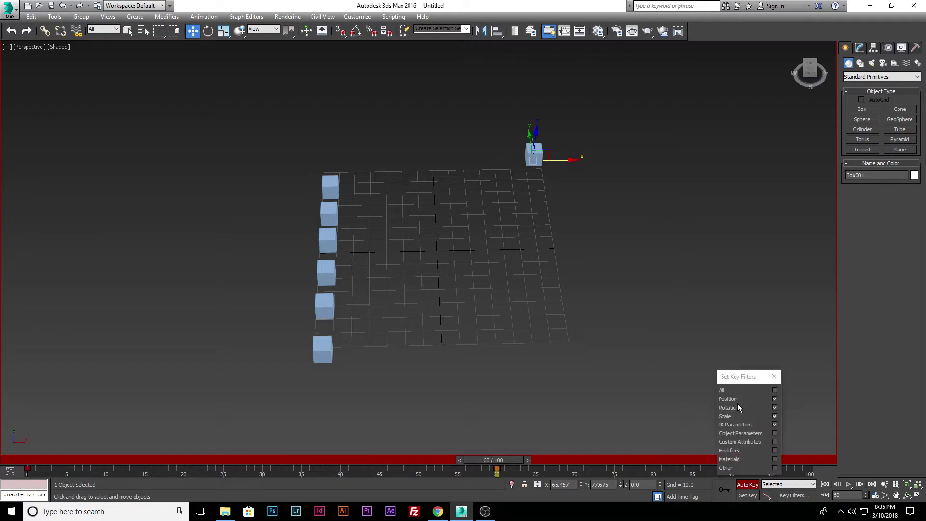
Give the second box linear default tangents and slide it across beside the first, then scrub
left_click(774, 378)
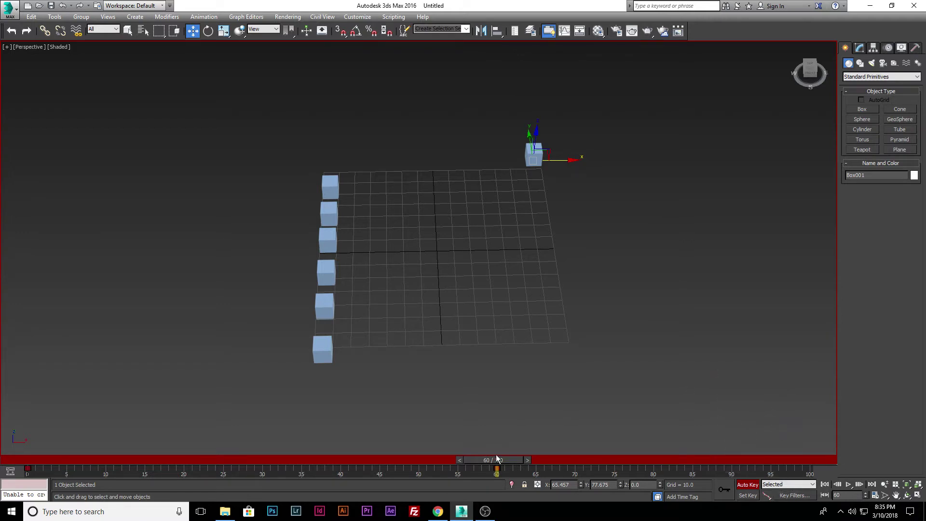
left_click(320, 185)
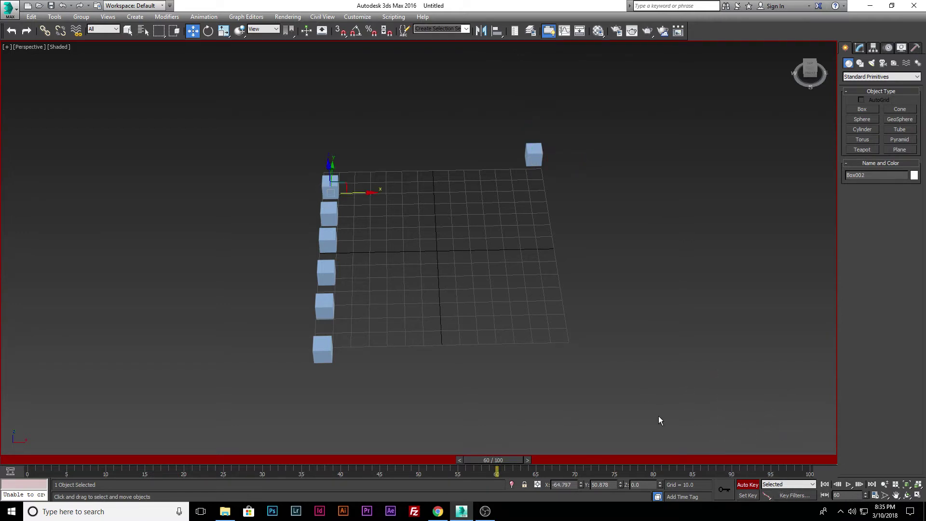
left_click(767, 496)
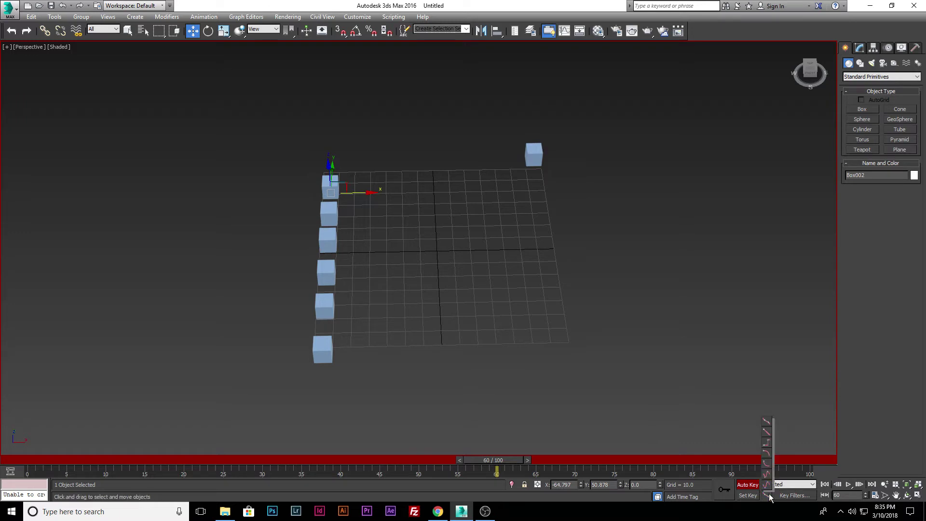
left_click(768, 433)
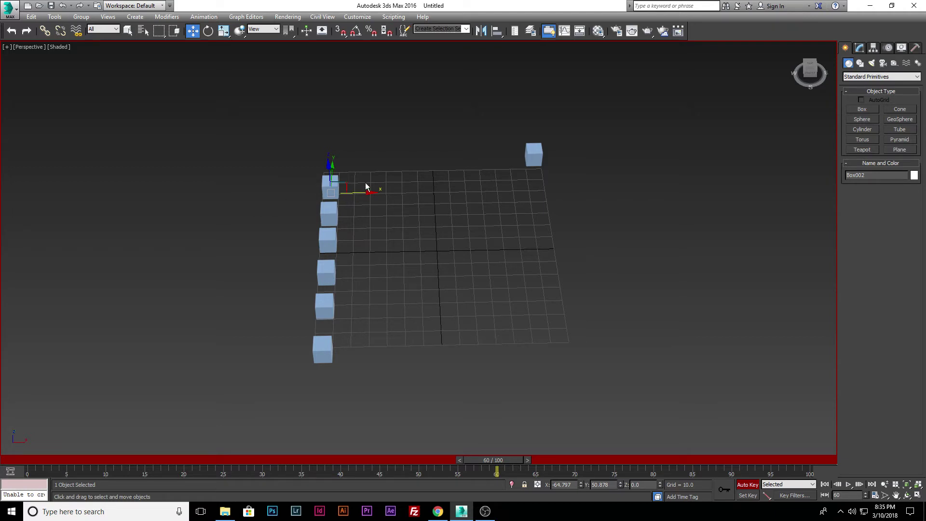
left_click_drag(353, 192, 561, 188)
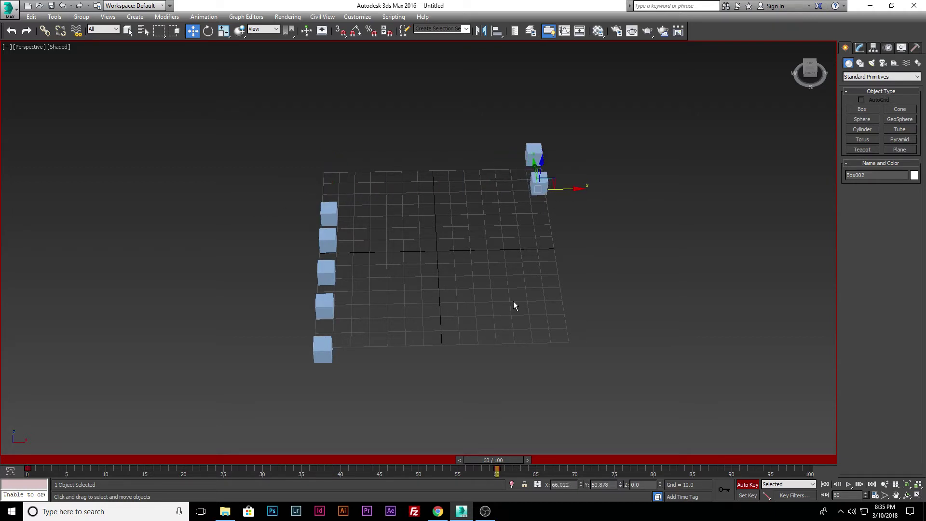
mouse_move(506, 462)
left_mouse_down()
mouse_move(34, 438)
mouse_move(510, 430)
mouse_move(68, 424)
mouse_move(511, 428)
mouse_move(504, 447)
left_mouse_up()
Pick a tangent type and move the third box across to the right column, checking the motion
key("w")
left_click(331, 218)
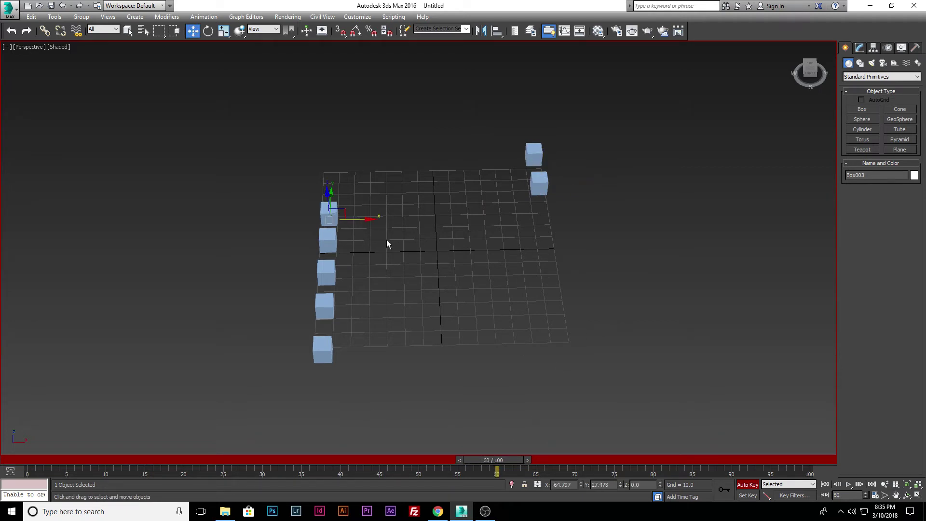
left_click_drag(768, 497, 770, 451)
left_click_drag(352, 220, 566, 215)
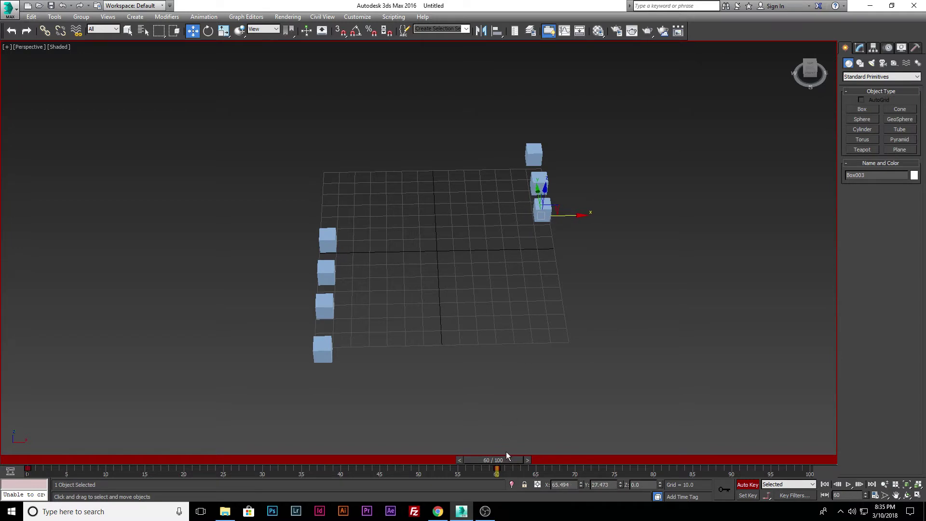
left_click_drag(504, 459, 450, 459)
left_click_drag(460, 424, 506, 422)
Slide the fourth box and Box005 across to the right column at frame 60
key("w")
left_click(327, 240)
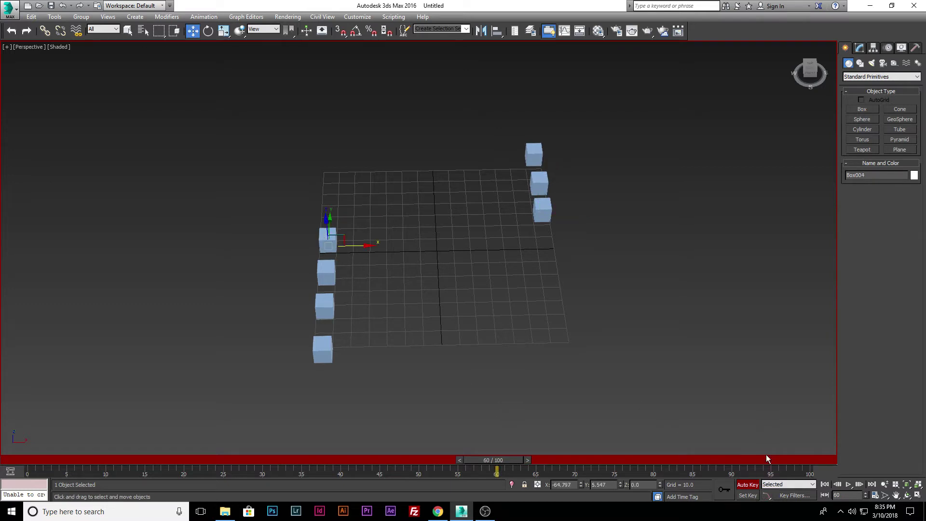
left_click_drag(357, 244, 574, 242)
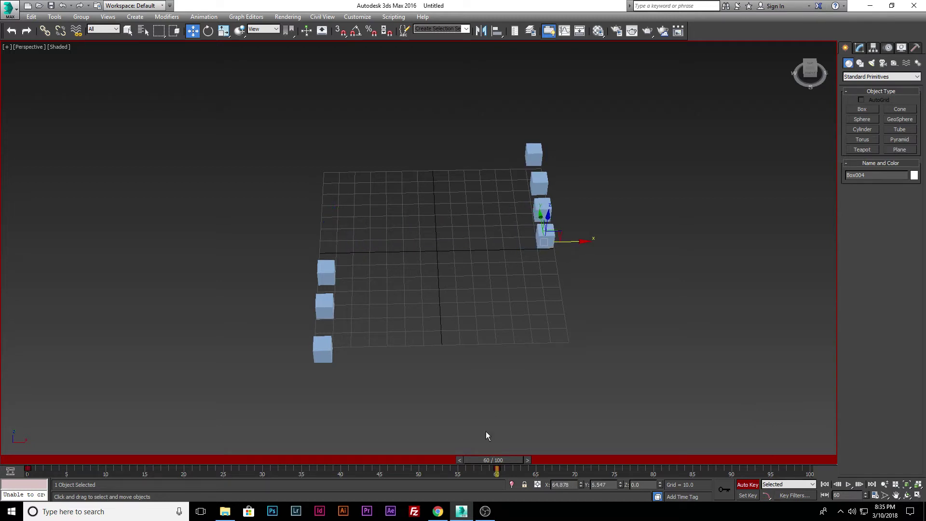
left_click(326, 272)
left_click_drag(768, 495, 769, 473)
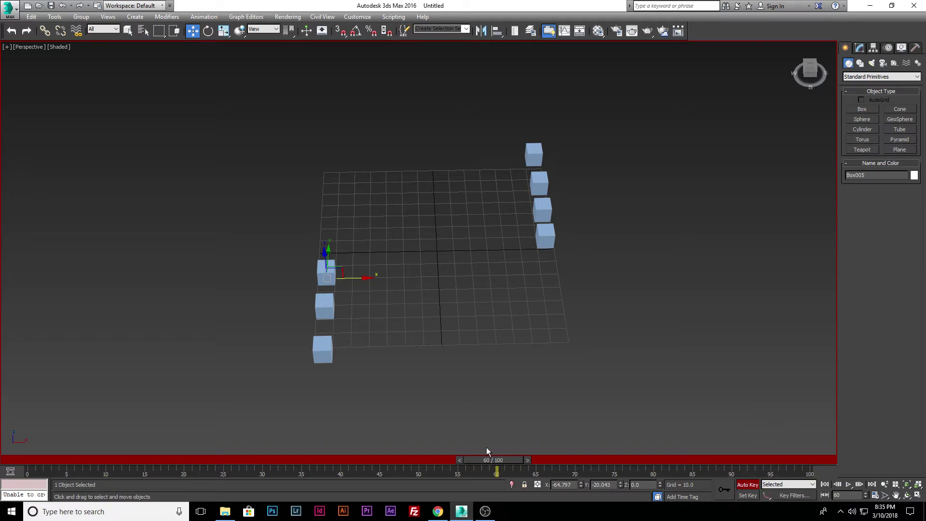
left_click_drag(355, 277, 569, 271)
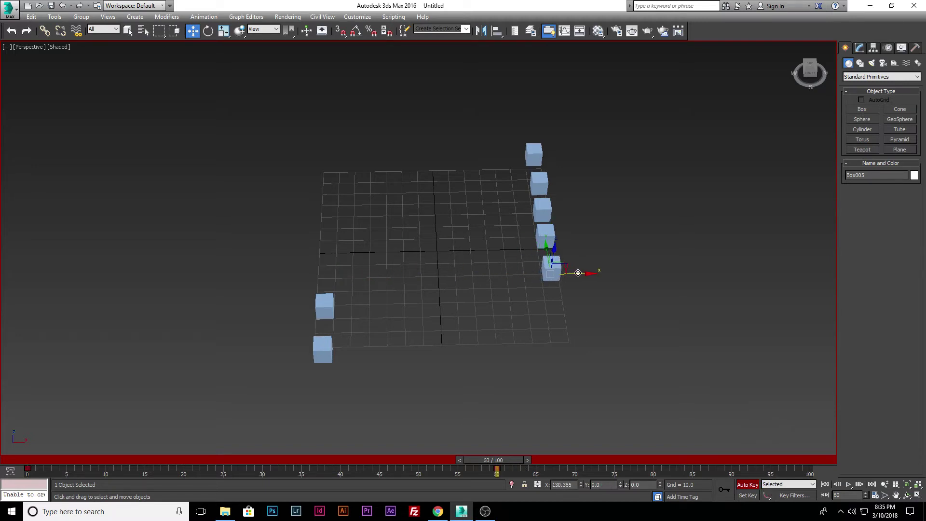
Turn on Edged Faces display with F4 and scrub the animation back to frame 19
left_click(540, 238)
left_click(551, 267, "ctrl")
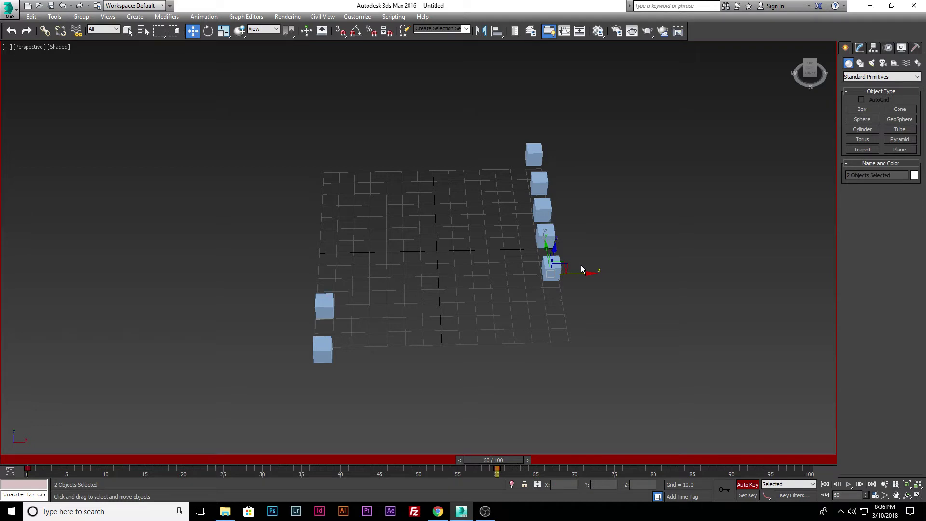
key("F4")
left_click(514, 370)
left_click_drag(490, 460, 439, 430)
Pick a different default tangent type and scrub through the motion of Box004 and Box005
key("w")
left_click(540, 238)
left_click_drag(769, 497, 766, 453)
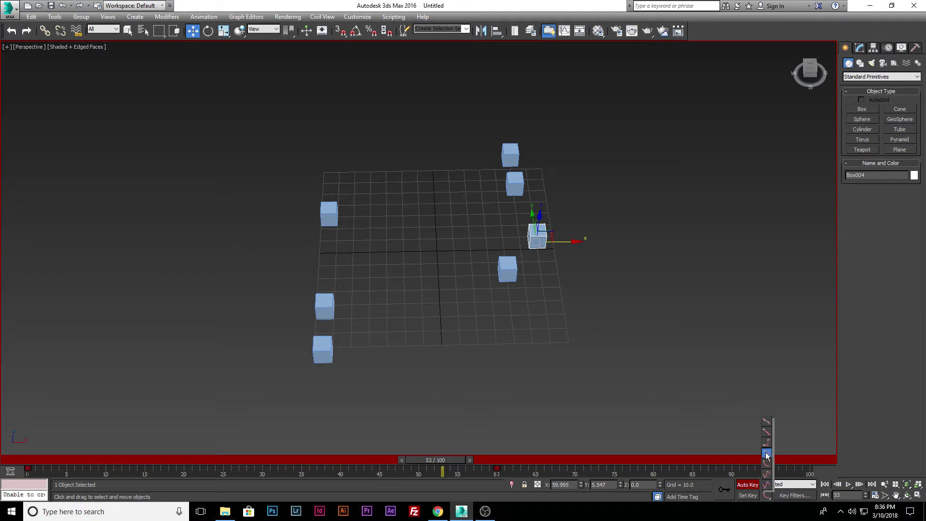
mouse_move(766, 453)
left_mouse_down()
mouse_move(768, 471)
mouse_move(768, 454)
left_mouse_up()
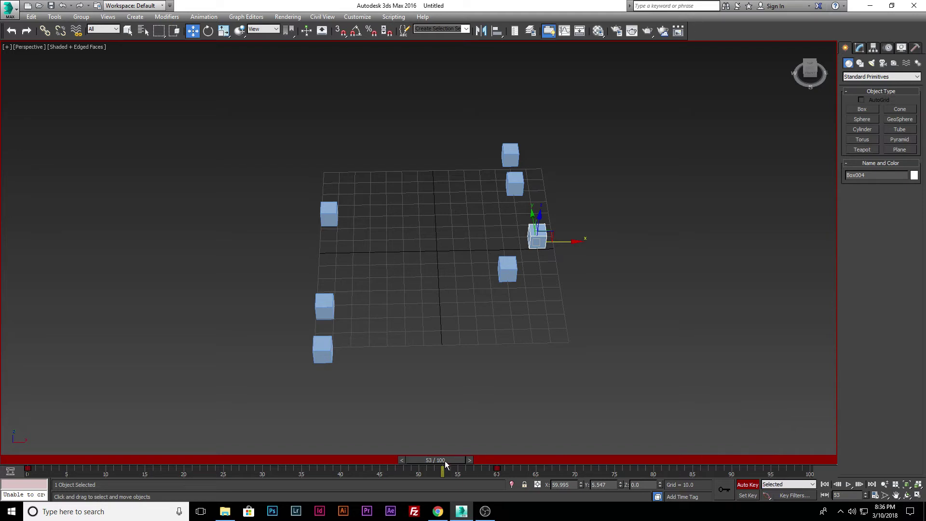
left_click_drag(444, 461, 250, 426)
key("w")
left_click(433, 267)
left_click_drag(215, 459, 505, 433)
Set the tangent type and slide Box006 to the row's right end at X 65.183, then review
key("w")
left_click(317, 307)
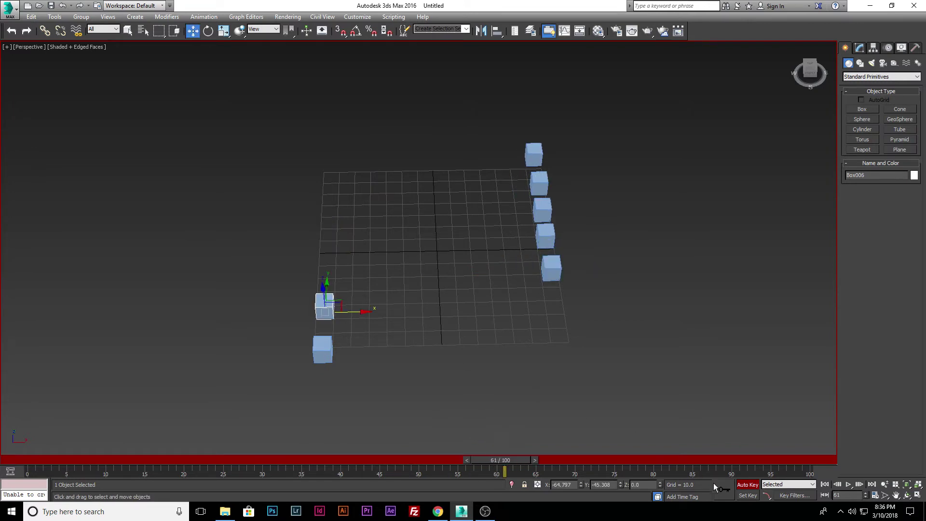
left_click_drag(767, 496, 769, 476)
left_click(434, 451)
mouse_move(507, 461)
left_mouse_down()
mouse_move(341, 453)
mouse_move(331, 461)
mouse_move(497, 462)
left_mouse_up()
left_click(331, 306)
left_click_drag(355, 313, 586, 308)
left_click_drag(485, 456, 456, 429)
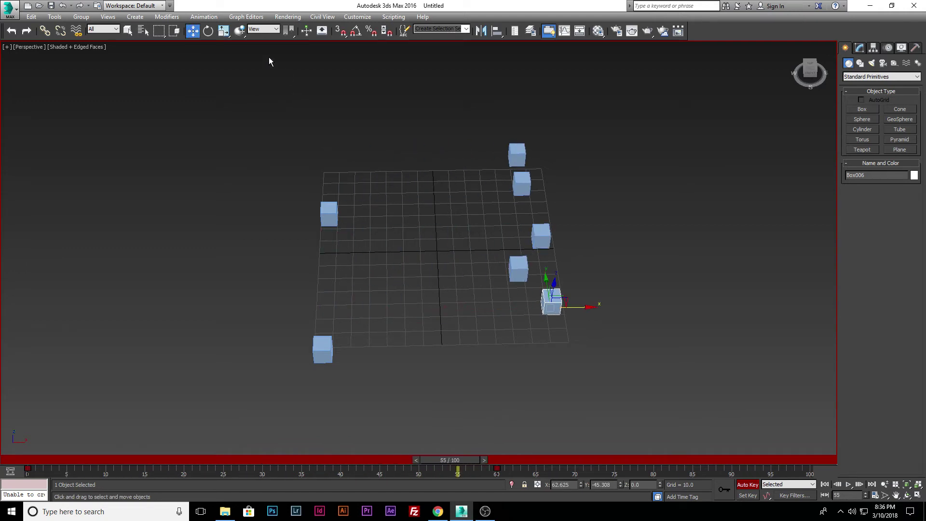
Open Track View - Curve Editor from Graph Editors and enlarge its graph area
left_click(251, 17)
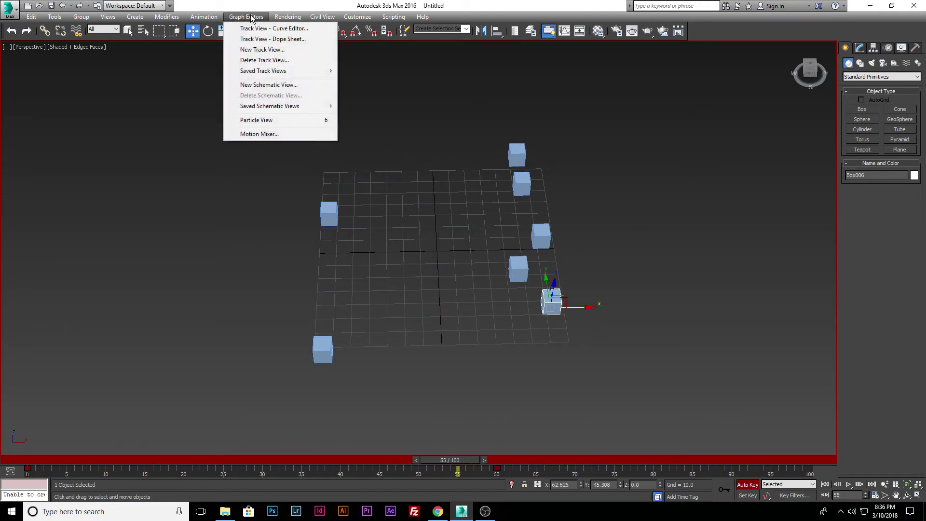
left_click(278, 30)
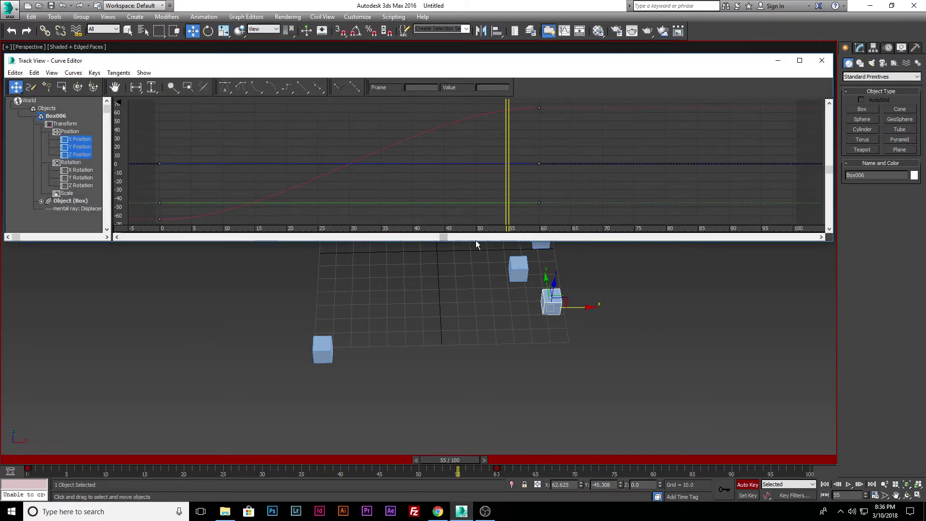
left_click_drag(474, 241, 484, 343)
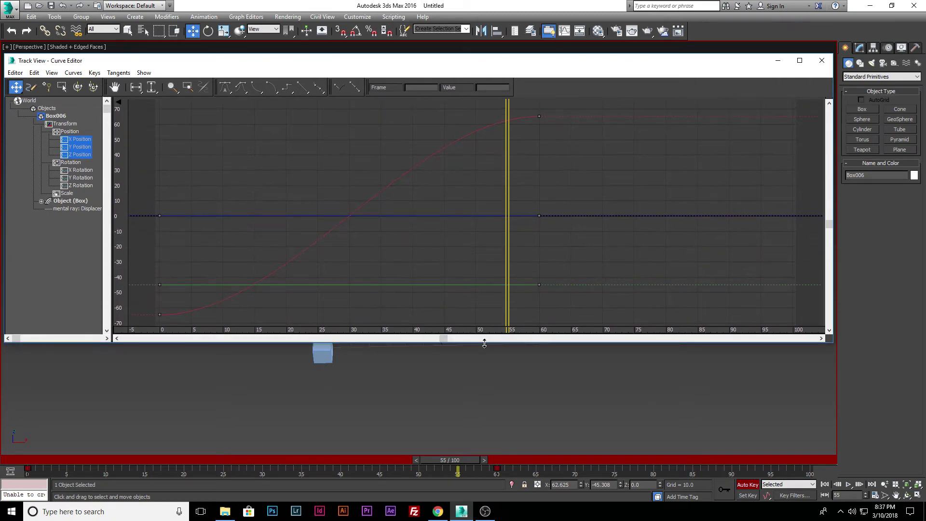
left_click(496, 368)
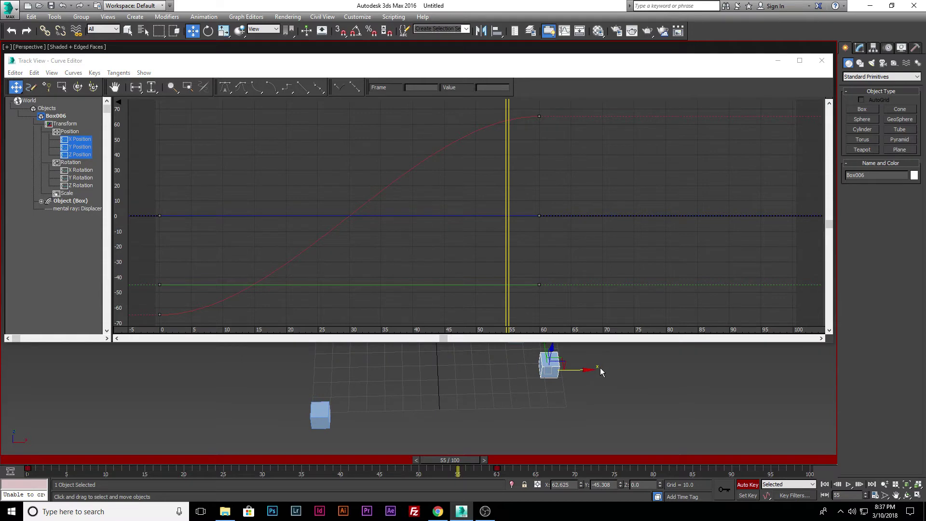
Display Box006's X, Y and Z Position curves in turn
left_click(77, 140)
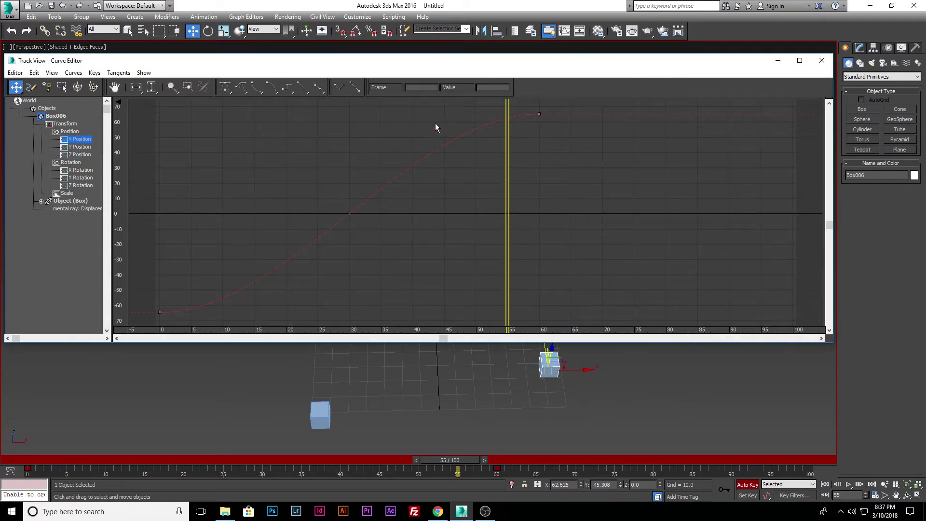
left_click(79, 146)
left_click(79, 154)
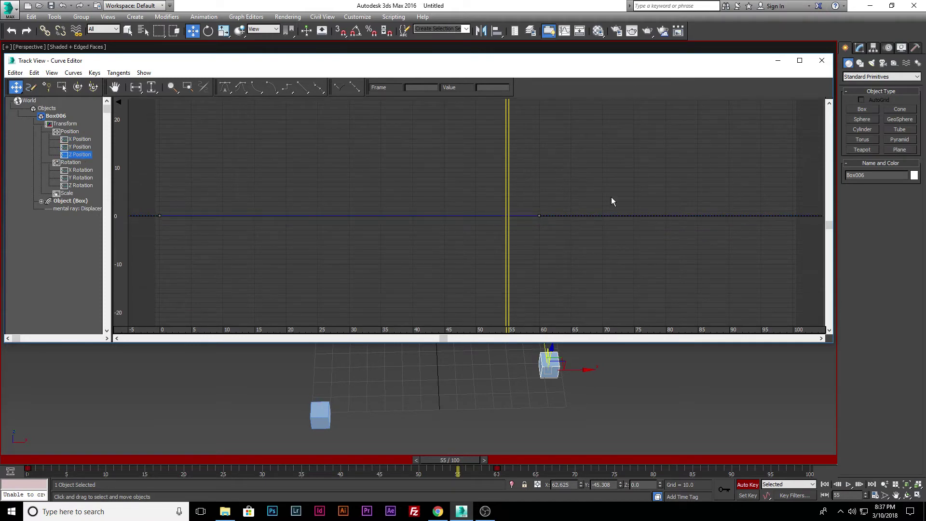
On the X Position curve, pull out the frame-60 tangent and lengthen the frame-0 tangent
left_click(80, 139)
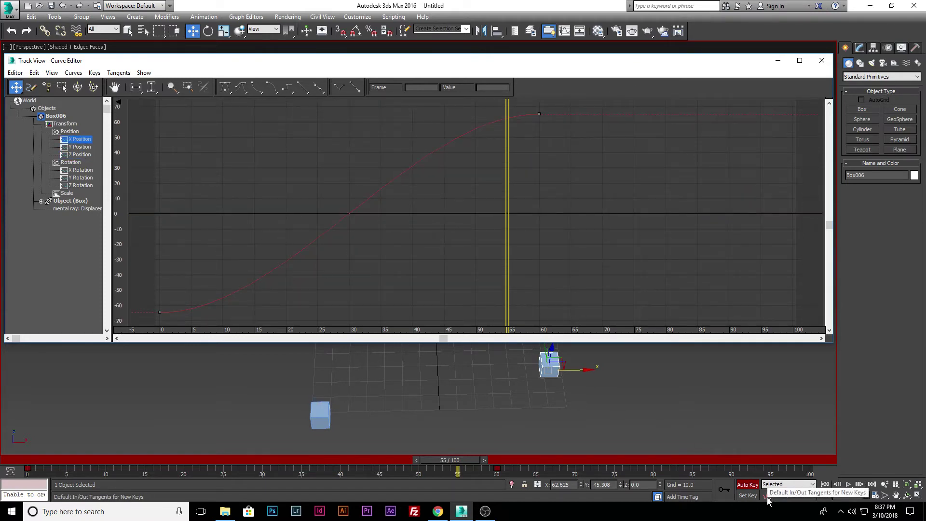
left_click(539, 113)
left_click_drag(414, 114, 261, 117)
middle_click_drag(243, 258, 288, 233)
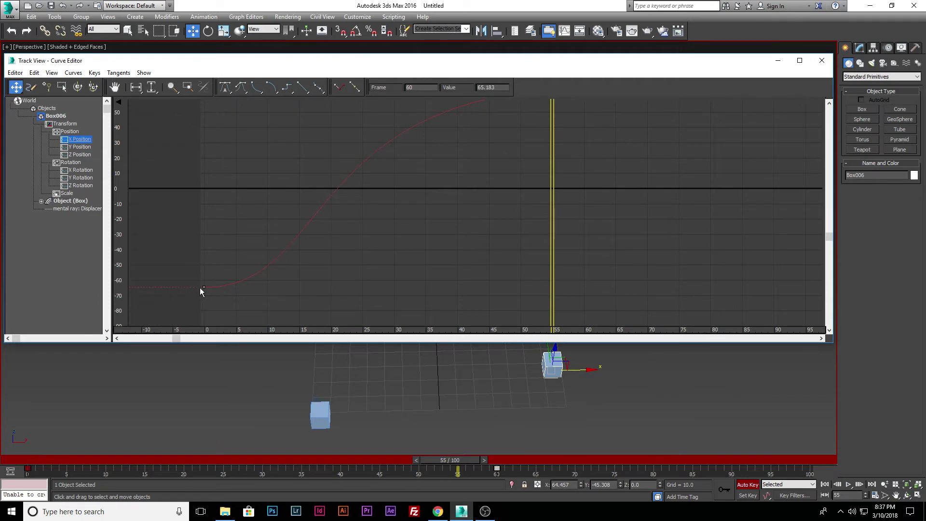
left_click(204, 287)
middle_click_drag(425, 196, 452, 190)
middle_click_drag(525, 183, 372, 262)
left_click_drag(373, 270, 493, 268)
At frame 51, tilt the frame-0 tangent up, then lower it slightly and replay the motion
middle_click_drag(554, 354, 566, 381)
left_click_drag(504, 346, 504, 205)
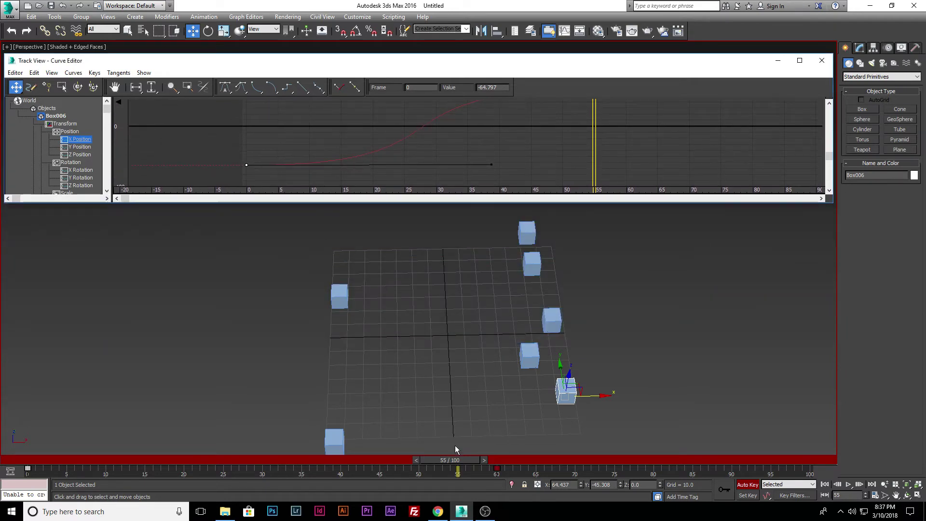
left_click_drag(456, 461, 247, 412)
left_click_drag(552, 150, 493, 167)
left_click(247, 165)
left_click_drag(493, 166, 436, 57)
middle_click_drag(322, 162, 380, 122)
left_click_drag(382, 111, 338, 133)
left_click_drag(232, 459, 300, 418)
Enlarge the graph and drag the frame-0 tangent flat into an S-curve
key("w")
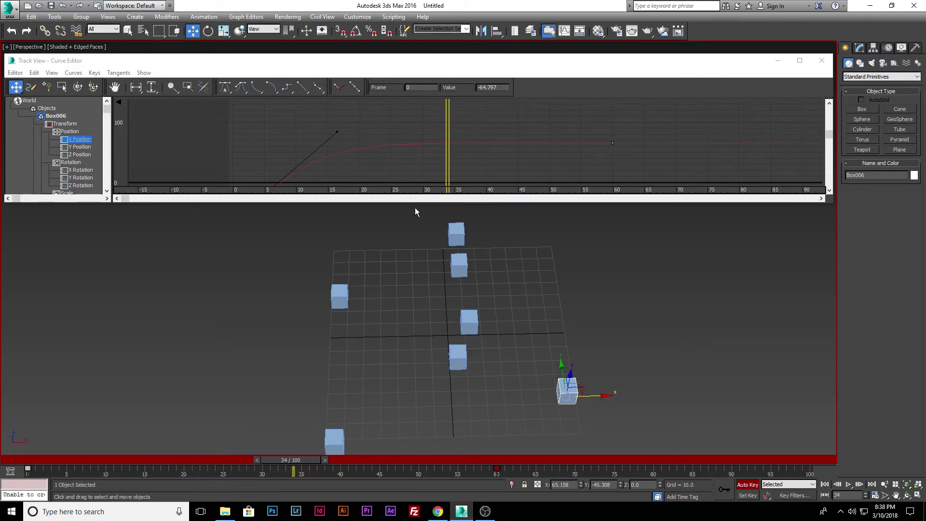
left_click_drag(414, 203, 415, 354)
middle_click_drag(428, 231, 467, 146)
left_click_drag(375, 113, 601, 268)
Angle the frame-60 key's tangent steeply downward and replay the motion
left_click(645, 146)
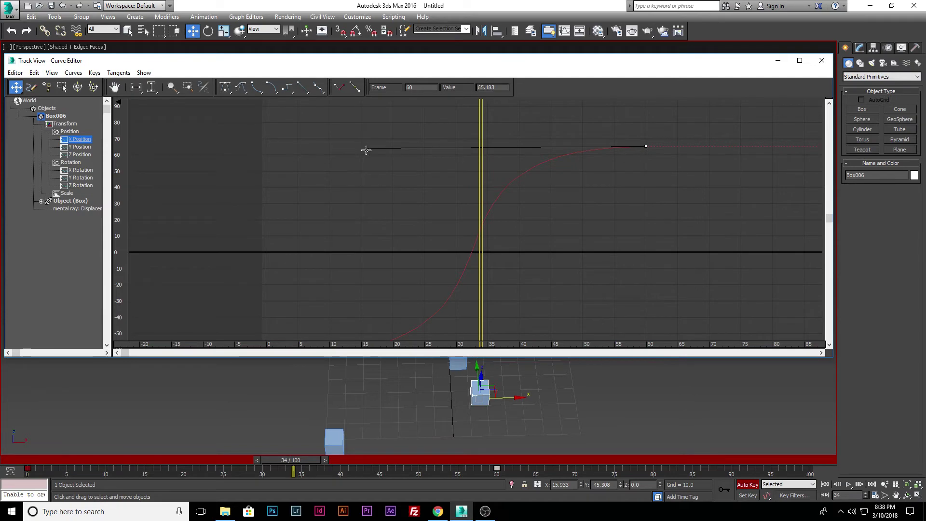
left_click_drag(367, 150, 639, 268)
middle_click_drag(635, 252, 640, 160)
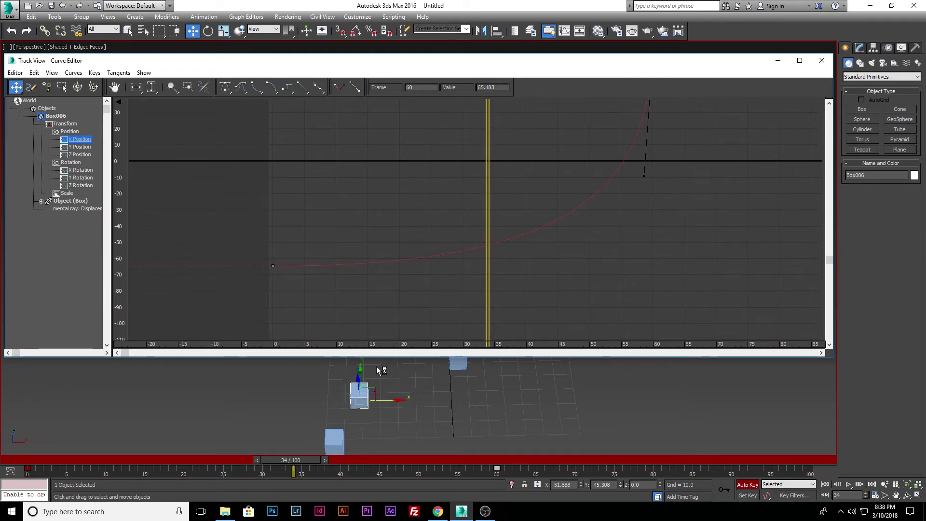
left_click_drag(387, 358, 389, 182)
left_click_drag(289, 462, 190, 428)
At frame 60, raise Box006 along Z to 109.561 and play back its rise
key("w")
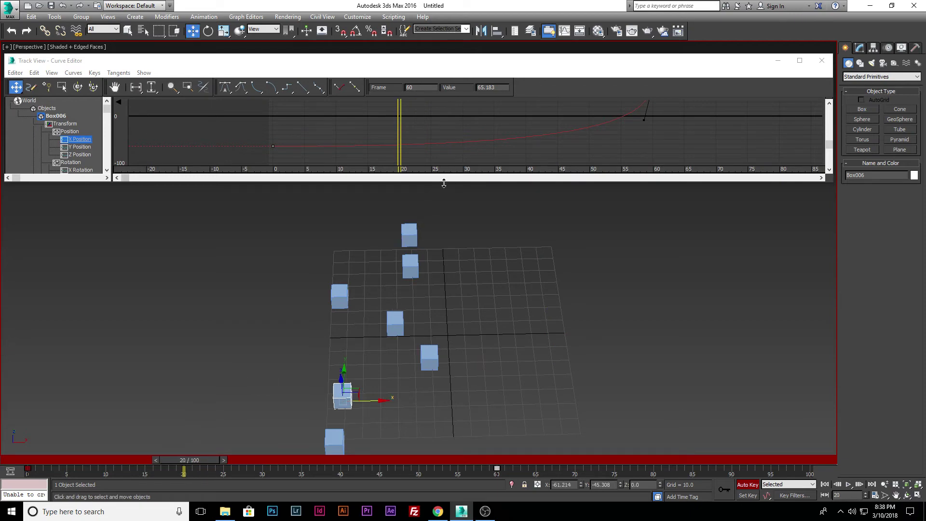
left_click_drag(444, 183, 453, 381)
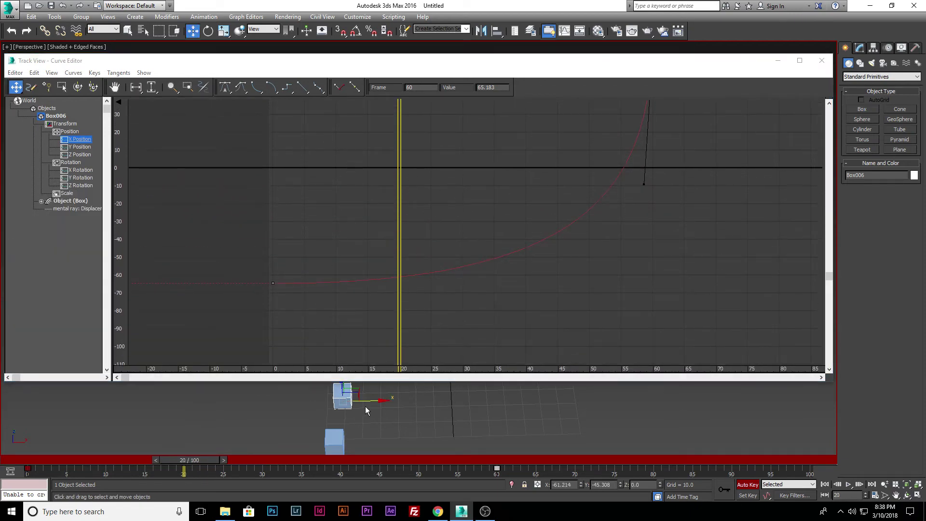
left_click_drag(357, 381, 357, 193)
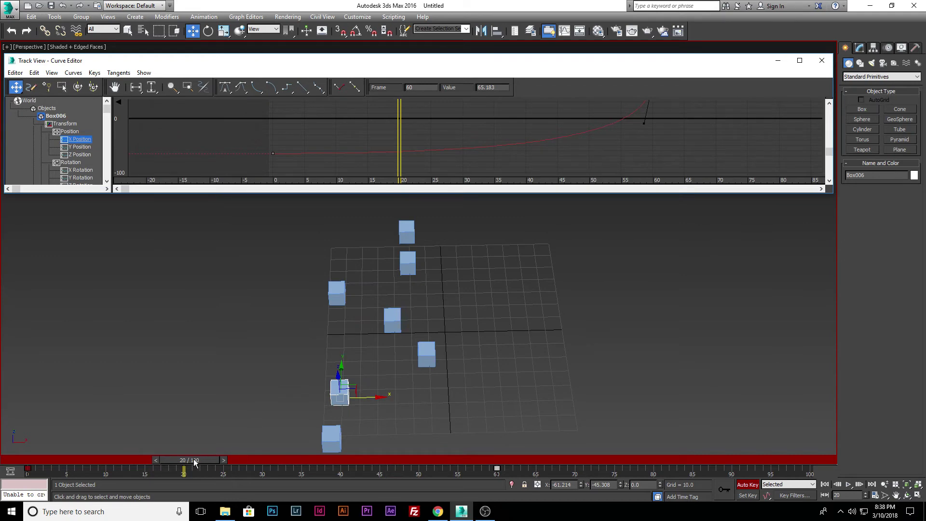
left_click_drag(195, 464, 501, 452)
middle_click_drag(578, 377, 573, 342, "alt")
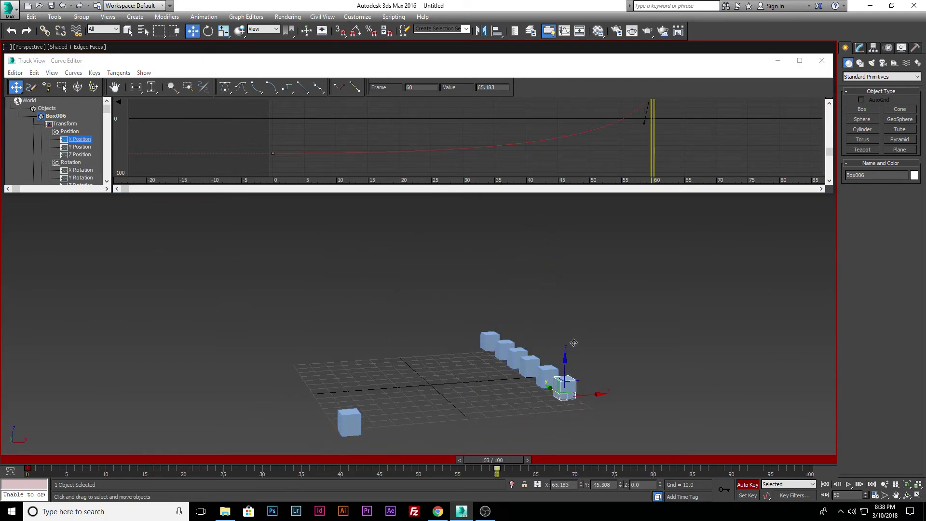
left_click_drag(566, 369, 604, 170)
middle_click_drag(571, 364, 549, 310, "alt")
middle_click_drag(572, 258, 557, 310)
left_click_drag(482, 461, 410, 394)
left_click_drag(208, 195, 209, 385)
Inspect Box006's Z and X Position curves, selecting the Z curve's frame-60 and frame-0 keys
left_click(80, 155)
left_click(81, 140)
left_click(79, 155)
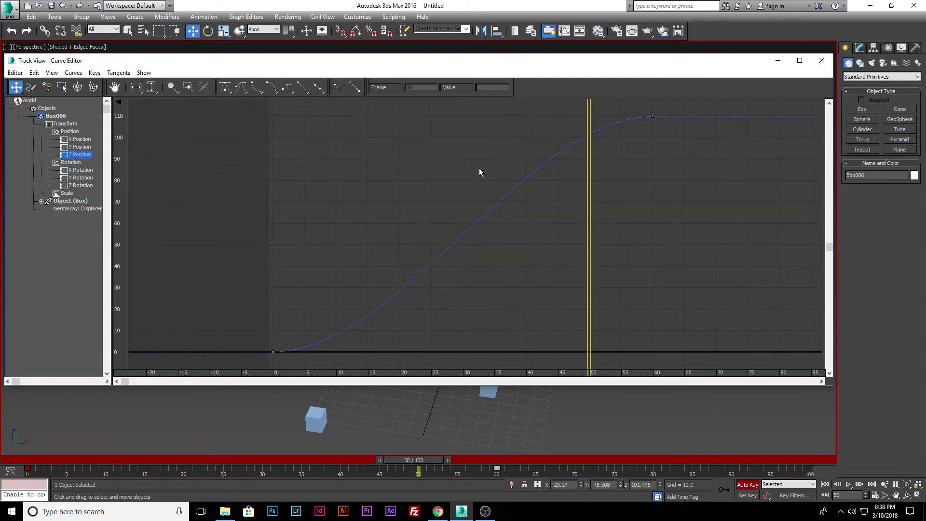
left_click(651, 116)
middle_click_drag(518, 114, 510, 144)
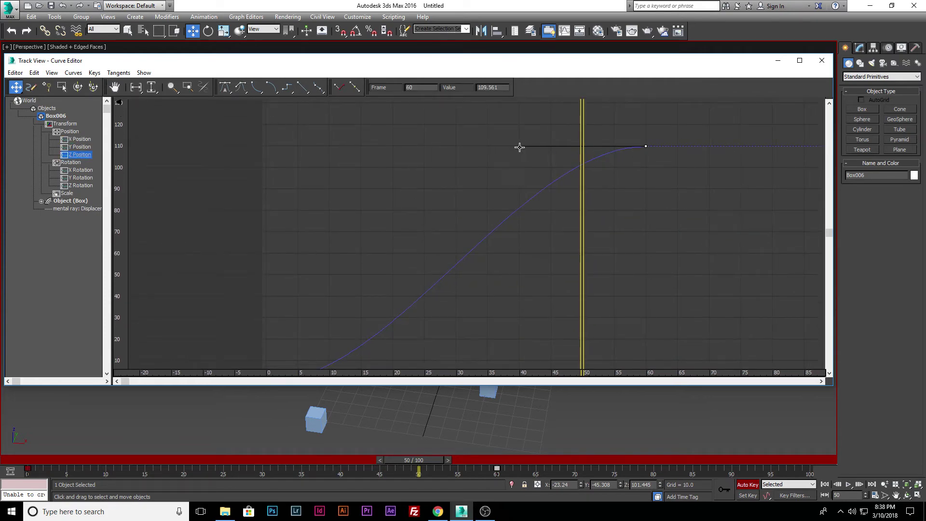
middle_click_drag(355, 275, 383, 170)
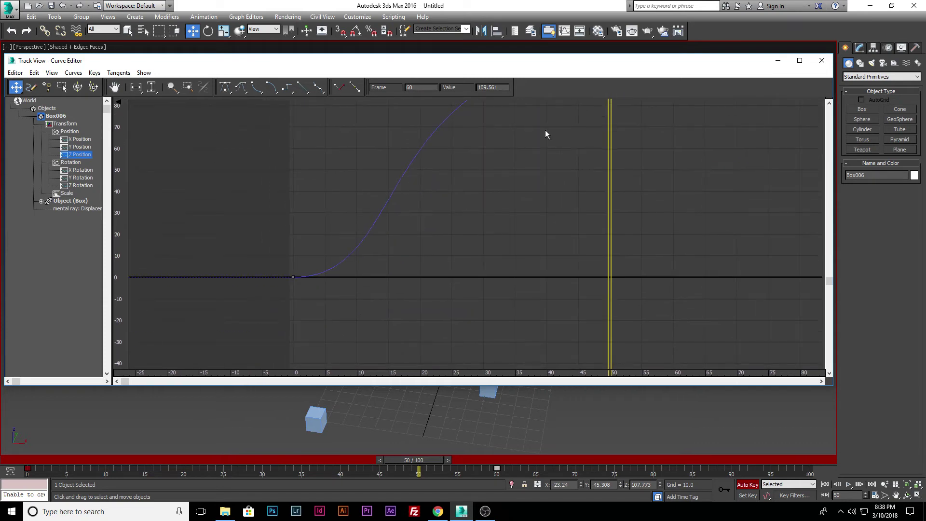
middle_click_drag(332, 242, 327, 273)
left_click_drag(270, 299, 322, 337)
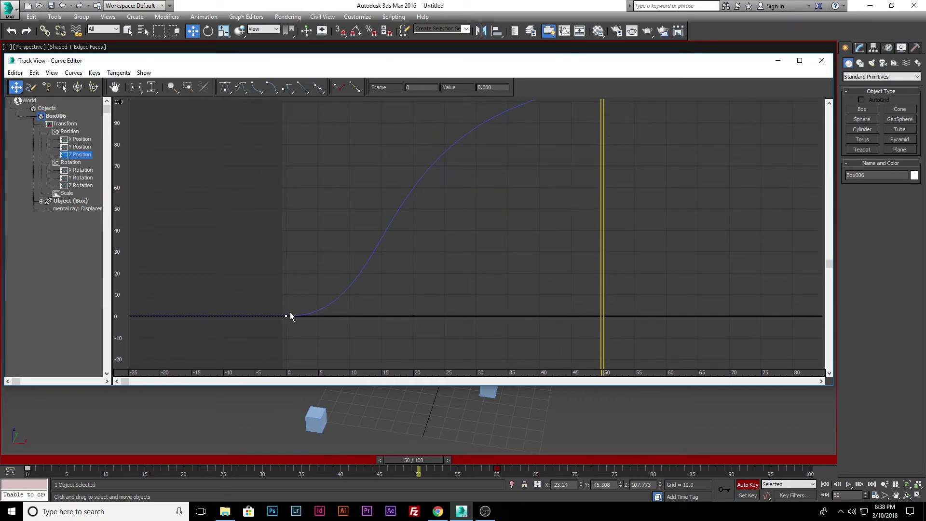
middle_click_drag(395, 254, 386, 297)
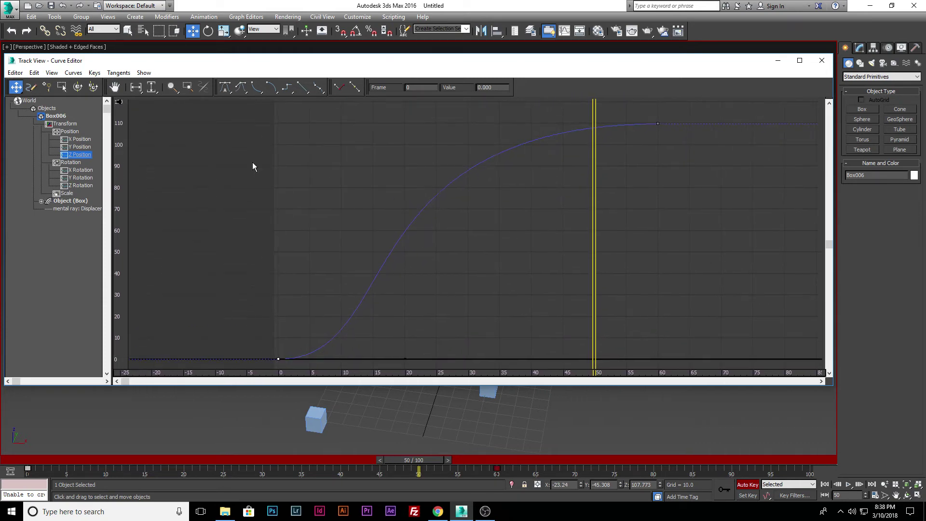
View the Y Position, Rotation and Scale tracks, with Scale flat at 100
left_click(80, 147)
left_click(82, 172)
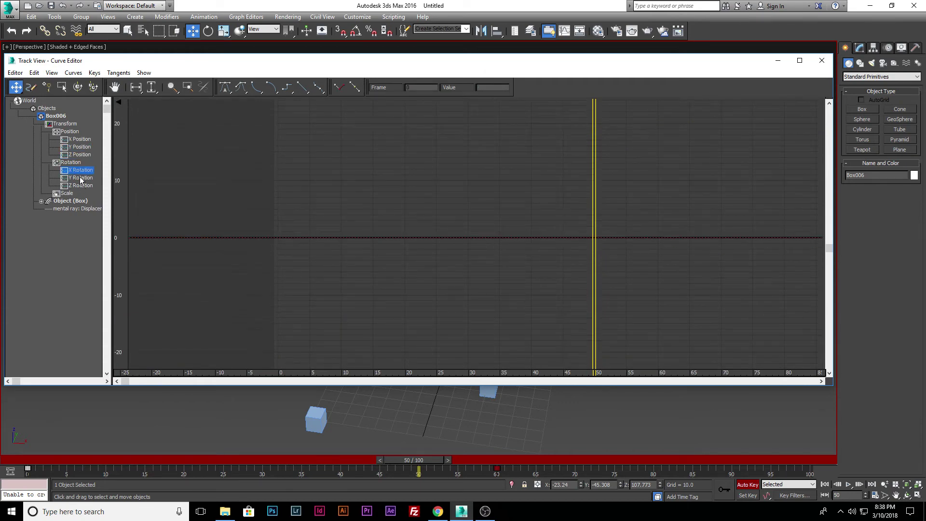
left_click(71, 164)
left_click(68, 194)
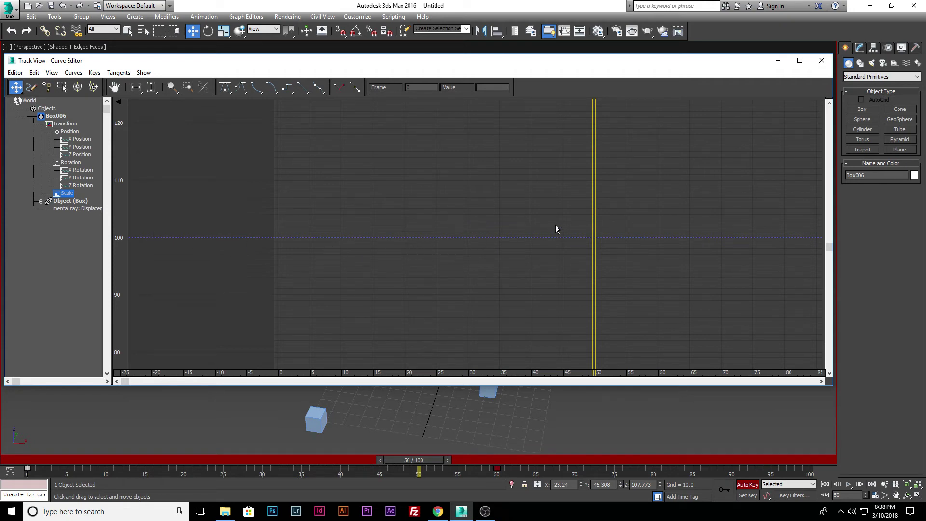
Close the Curve Editor, turn on Set Key, and key the lower-left box raised above the grid
left_click(822, 60)
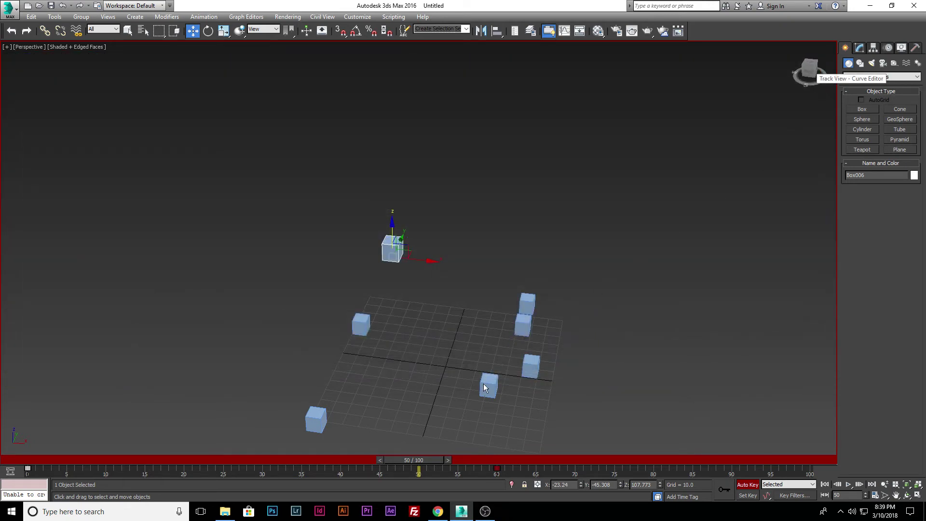
middle_click_drag(484, 388, 372, 311, "alt")
left_click(372, 311)
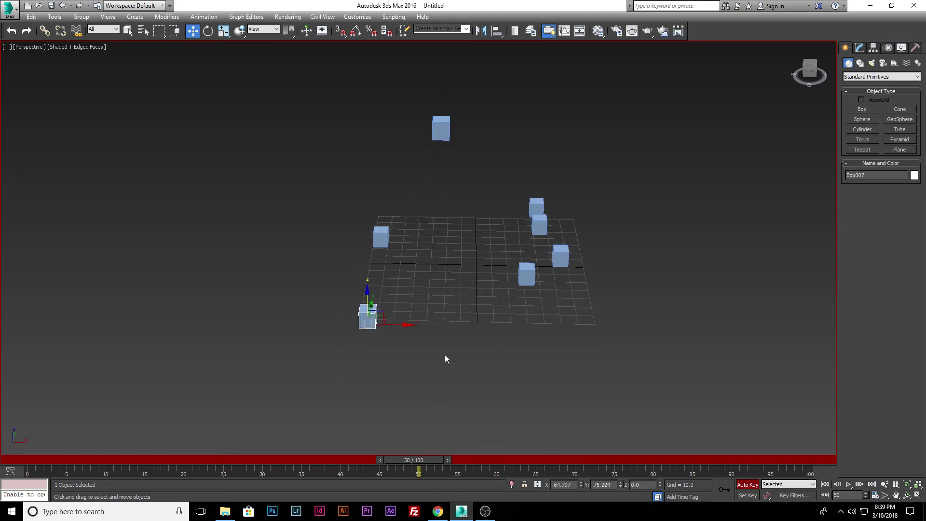
left_click(748, 496)
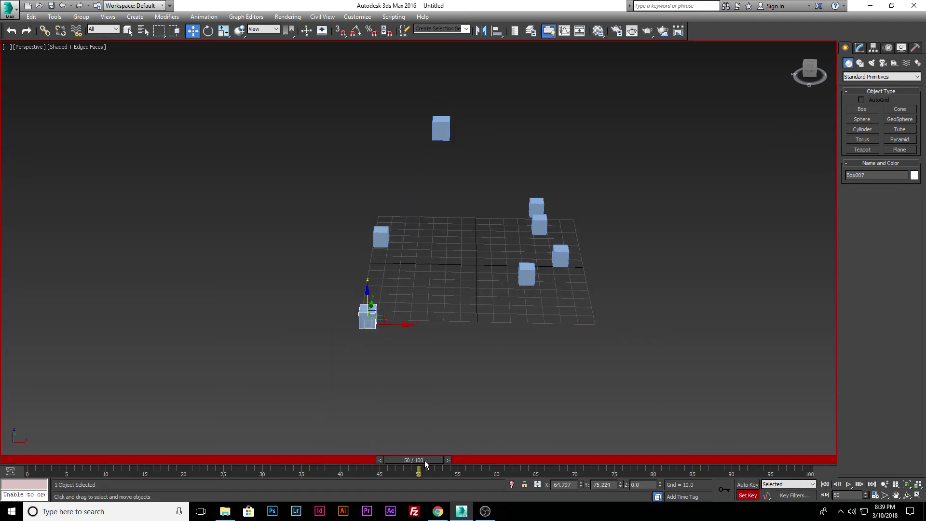
mouse_move(424, 460)
left_mouse_down()
mouse_move(506, 463)
mouse_move(419, 460)
left_mouse_up()
key("w")
left_click_drag(365, 292, 363, 130)
left_click(724, 489)
Shift-drag the box along X to create an instanced clone, Box008
mouse_move(411, 460)
left_mouse_down()
mouse_move(454, 455)
mouse_move(353, 451)
mouse_move(399, 460)
left_mouse_up()
key("w")
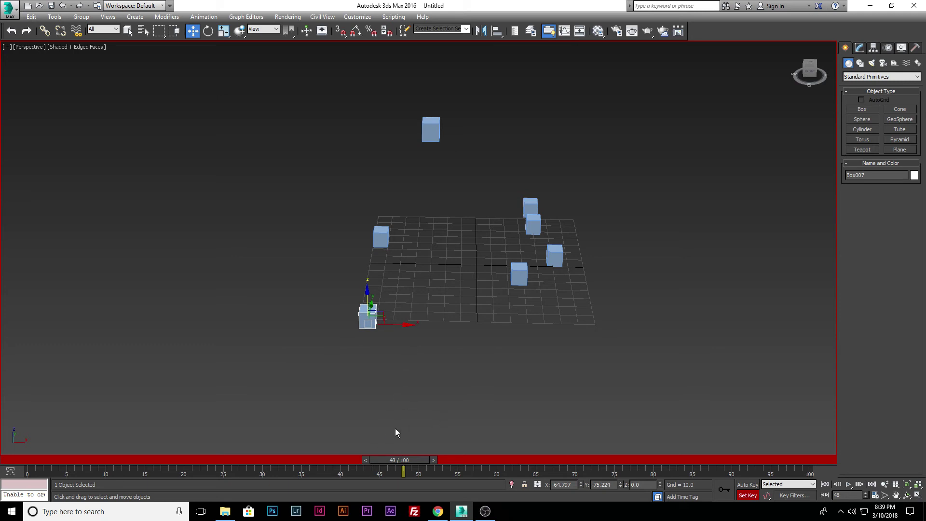
left_click_drag(394, 324, 612, 329, "shift")
left_click(478, 298)
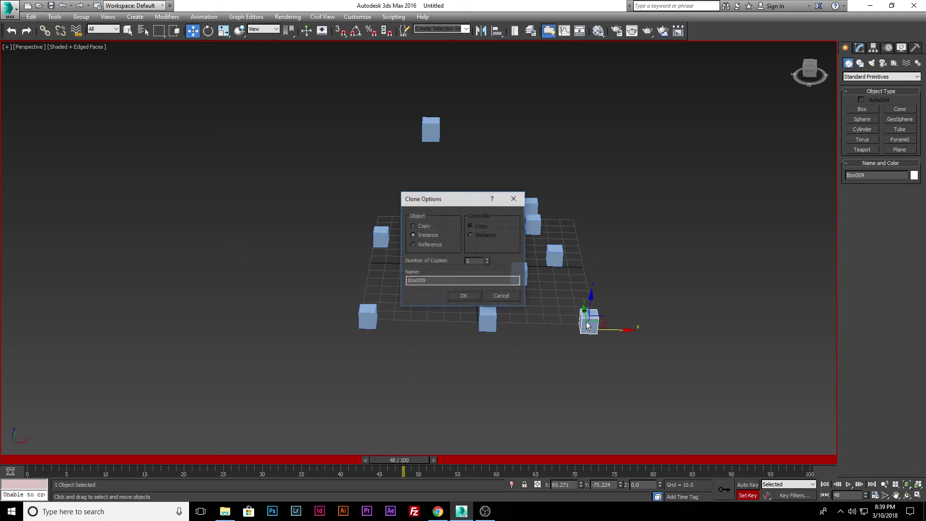
left_click(467, 296)
Convert the new box to Editable Poly and pull two of its vertices up-right
left_click(864, 49)
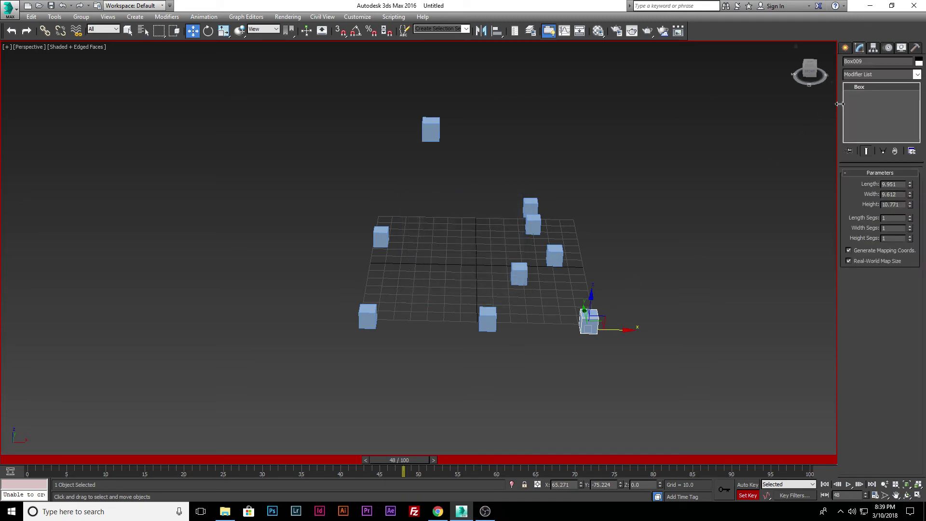
right_click(580, 324)
mouse_move(622, 420)
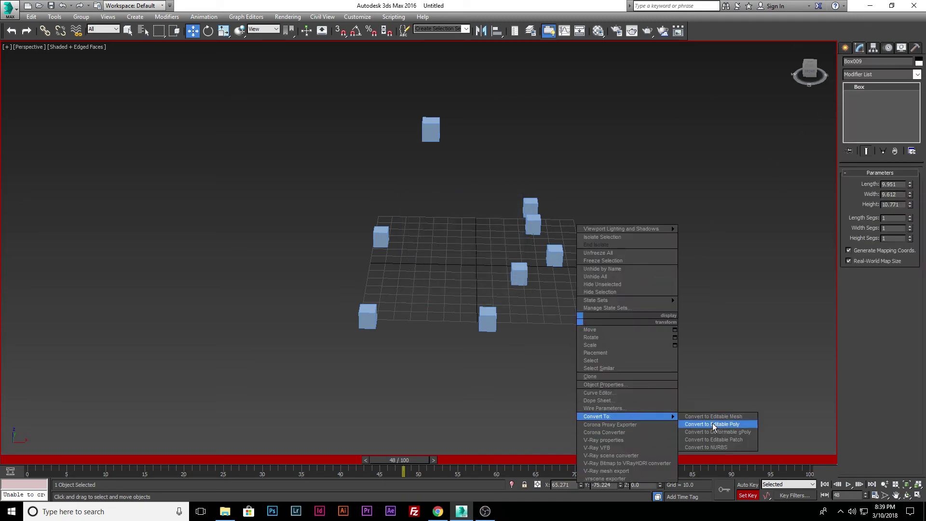
left_click(671, 426)
left_click(856, 184)
left_click_drag(668, 275, 687, 198)
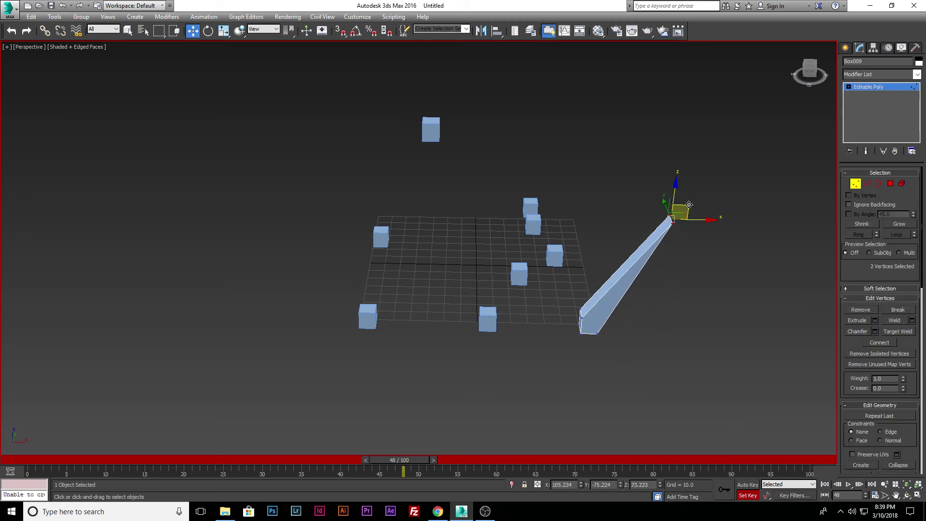
left_click(845, 48)
left_click_drag(404, 464, 363, 461)
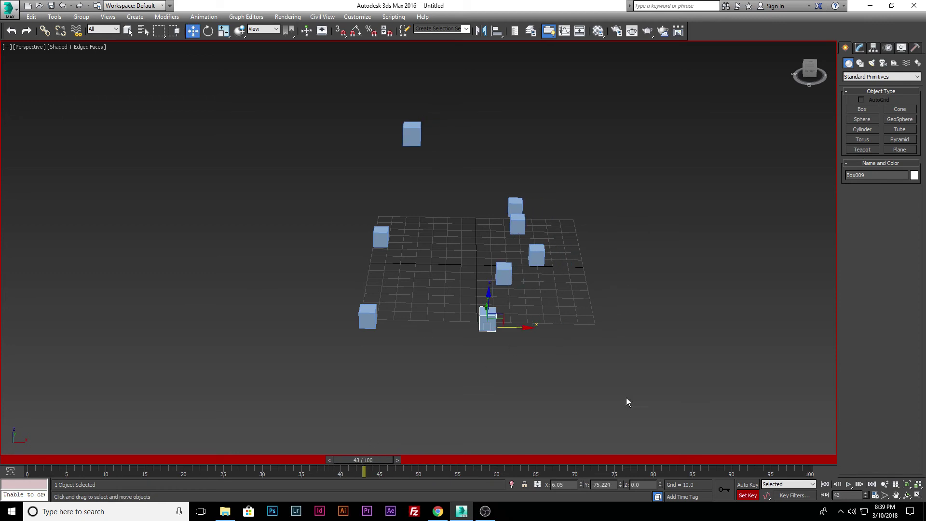
Select the two stacked front-left boxes and move them right along X at frame 60
mouse_move(520, 314)
middle_mouse_down("alt")
mouse_move(511, 302)
mouse_move(516, 309)
middle_mouse_up("alt")
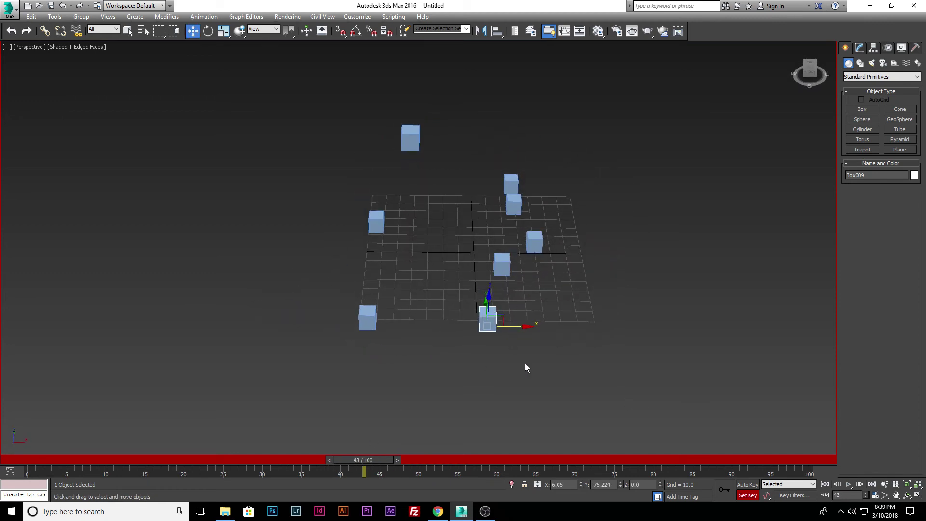
left_click(412, 316)
left_click_drag(410, 315, 316, 321)
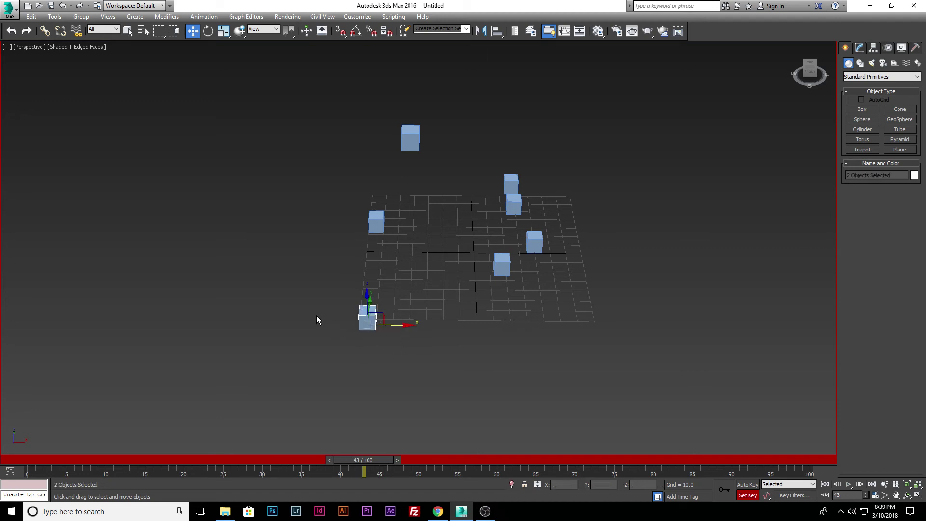
left_click_drag(367, 459, 493, 459)
key("w")
left_click_drag(398, 328, 632, 328)
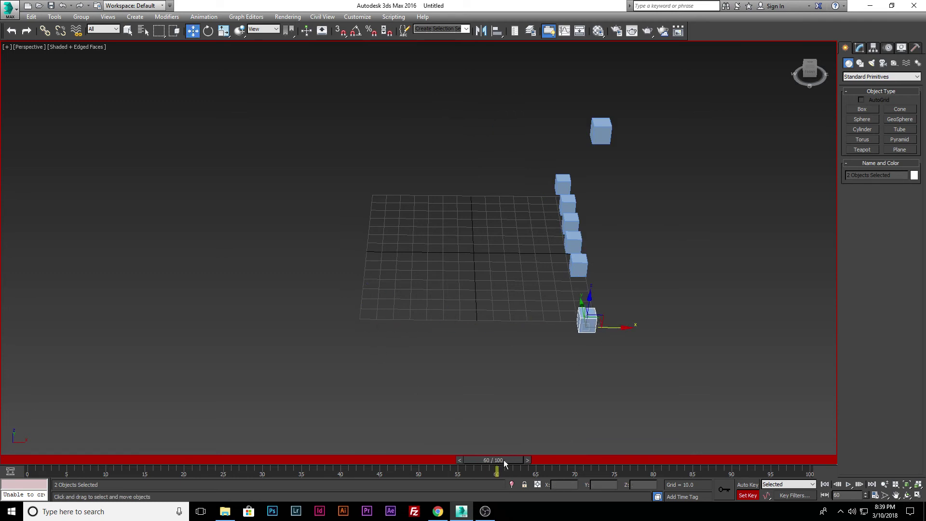
mouse_move(504, 460)
left_mouse_down()
mouse_move(468, 459)
mouse_move(503, 459)
left_mouse_up()
key("w")
left_click_drag(396, 327, 617, 328)
Undo and redo the frame-60 move so the front box ends beside the right-hand row, then scrub to check
left_click_drag(494, 461, 226, 459)
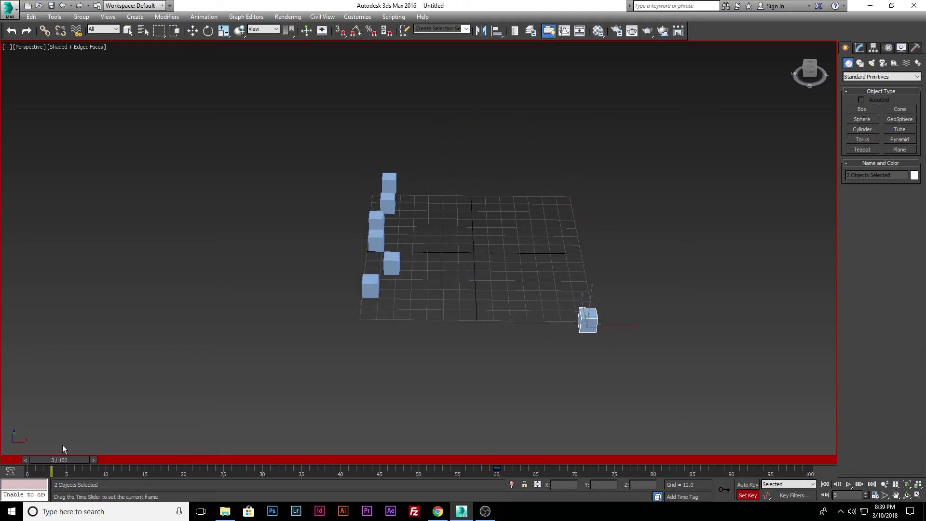
left_click_drag(62, 444, 495, 450)
key("w")
key("ctrl+z")
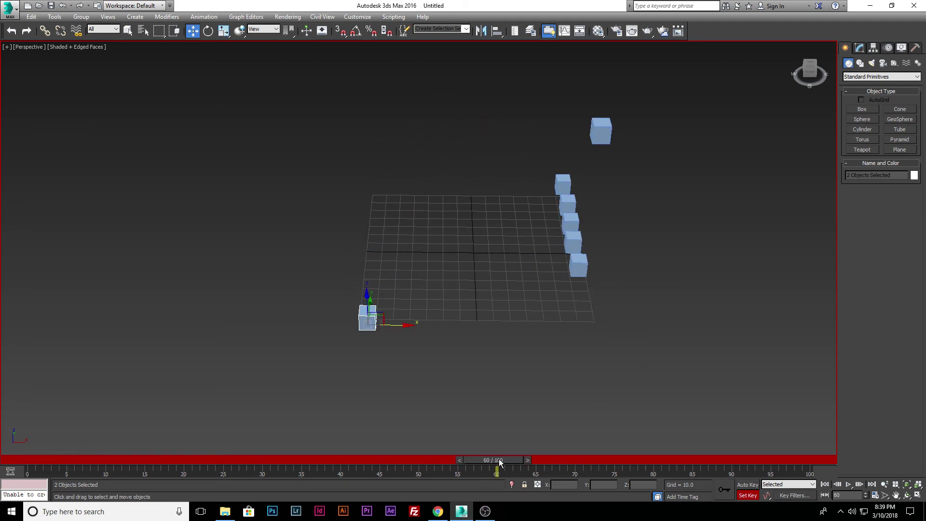
left_click_drag(499, 458, 42, 457)
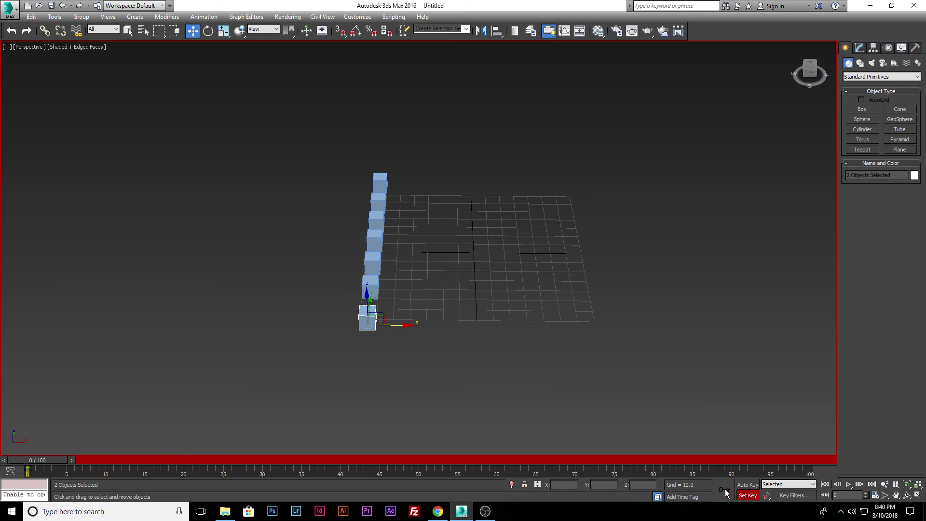
left_click_drag(39, 460, 495, 467)
key("w")
left_click_drag(406, 324, 620, 328)
left_click(499, 462)
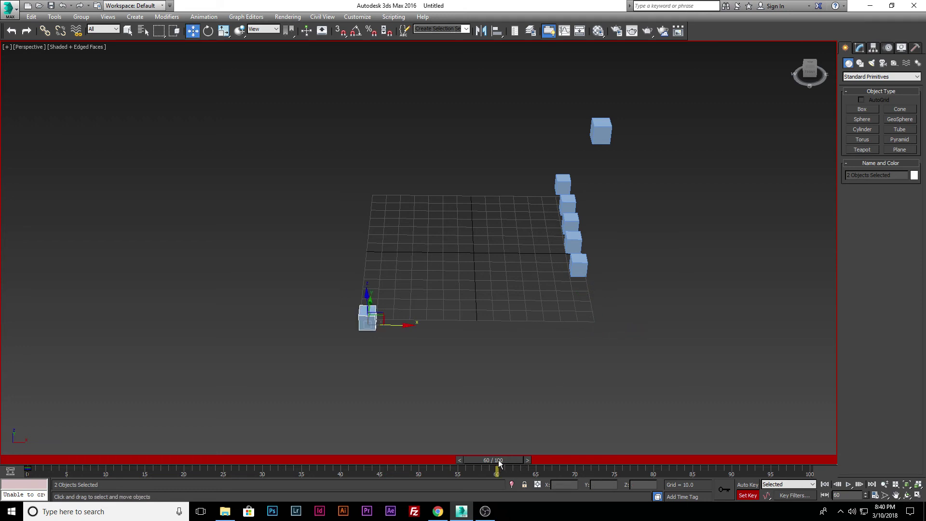
left_click_drag(390, 325, 607, 326)
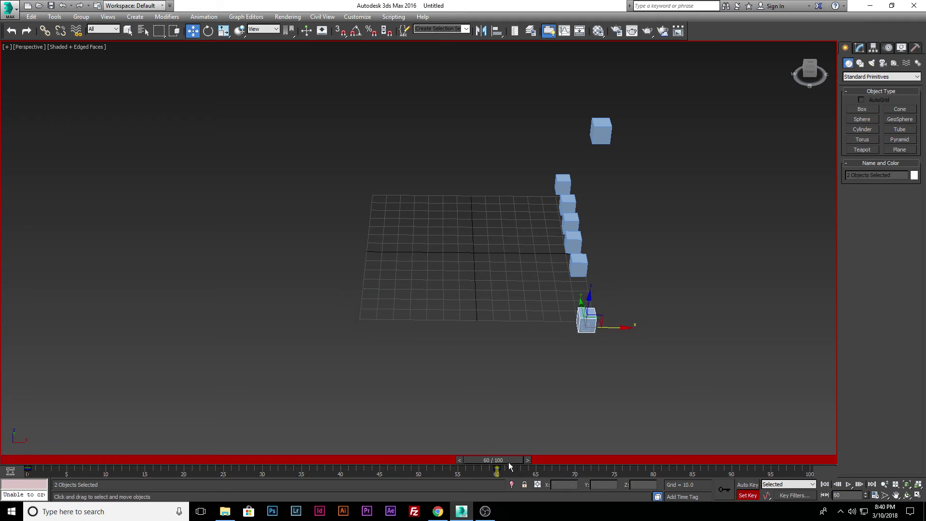
left_click_drag(506, 462, 28, 445)
key("w")
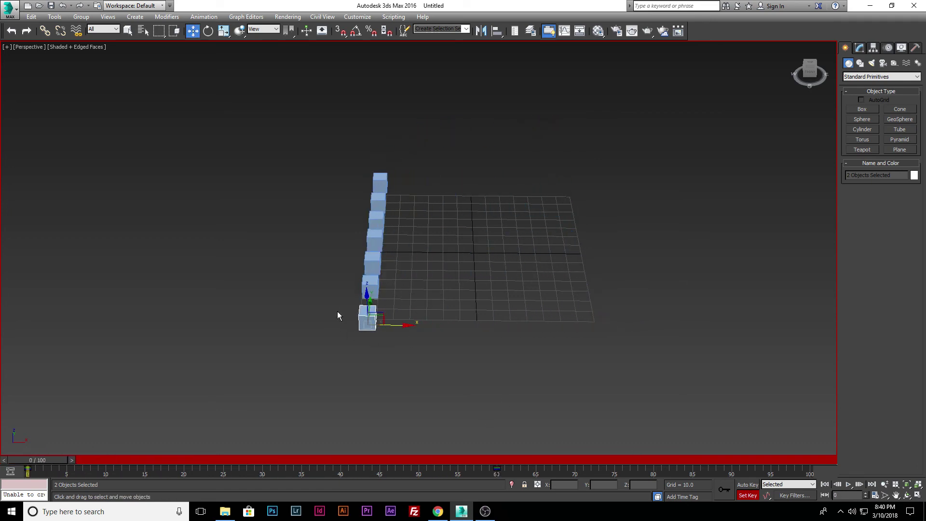
left_click_drag(41, 463, 423, 454)
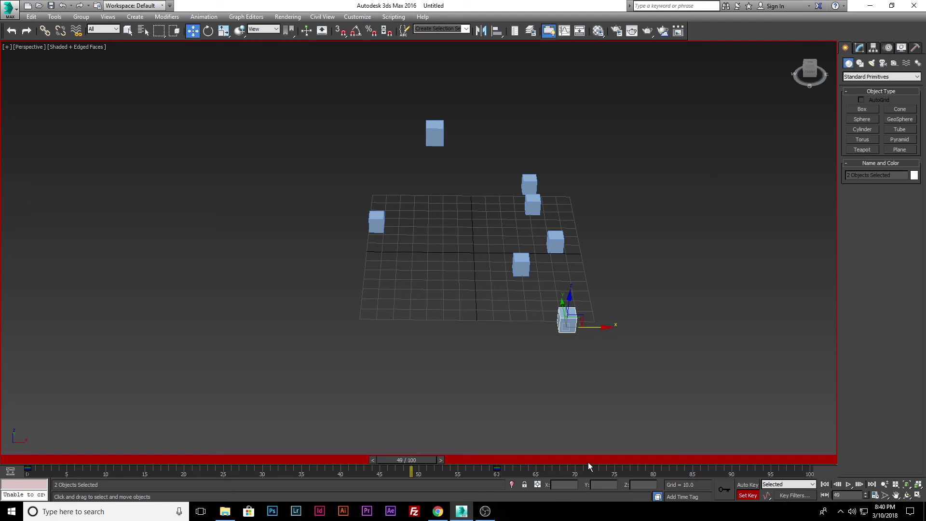
In Key Filters, uncheck Rotation, Scale and IK Parameters
left_click(790, 496)
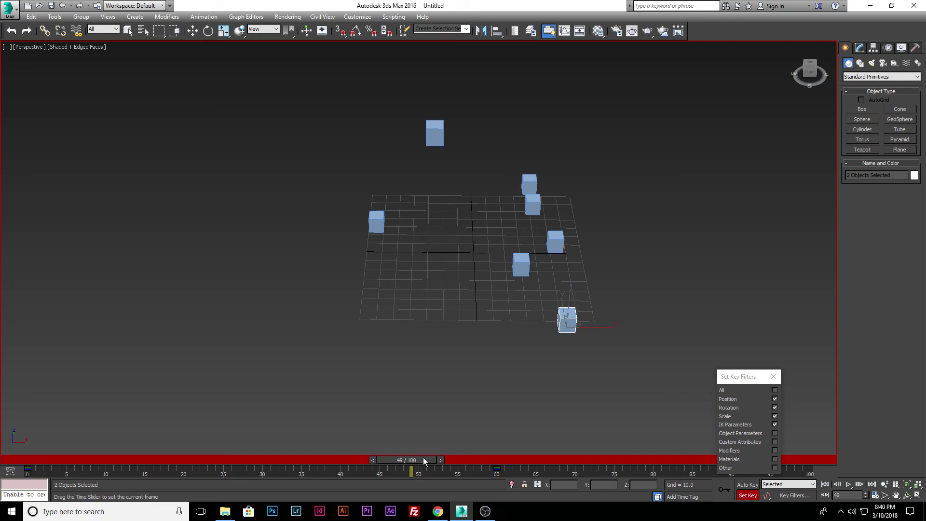
left_click(774, 408)
left_click(774, 416)
left_click(774, 424)
Shift the frame-60 key and move the front box to the grid's near-right corner at frame 60
left_click_drag(496, 468, 2, 474)
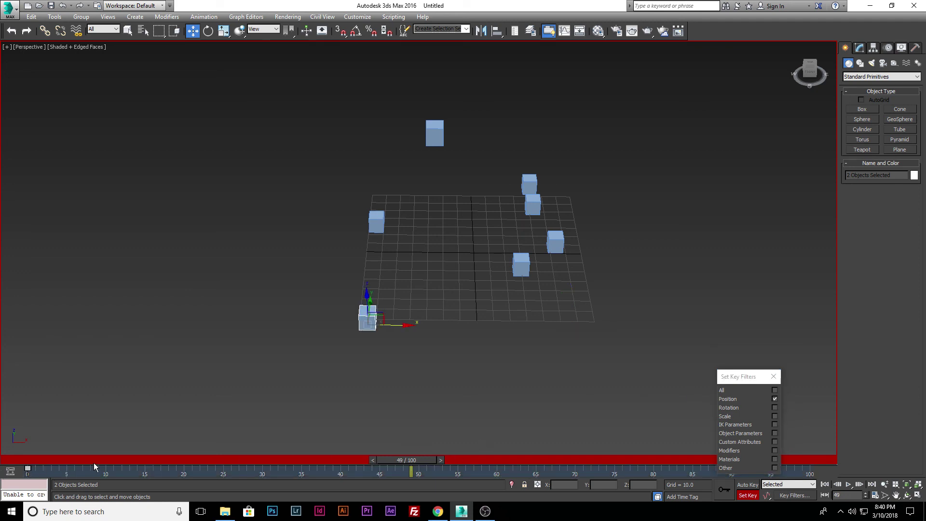
left_click(93, 464)
left_click_drag(414, 461, 53, 449)
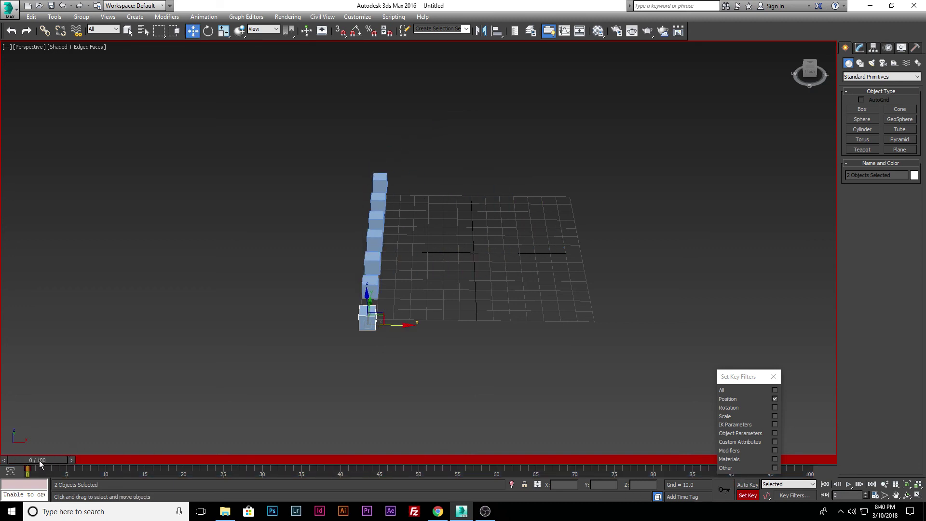
left_click_drag(39, 460, 505, 453)
left_click_drag(398, 324, 618, 327)
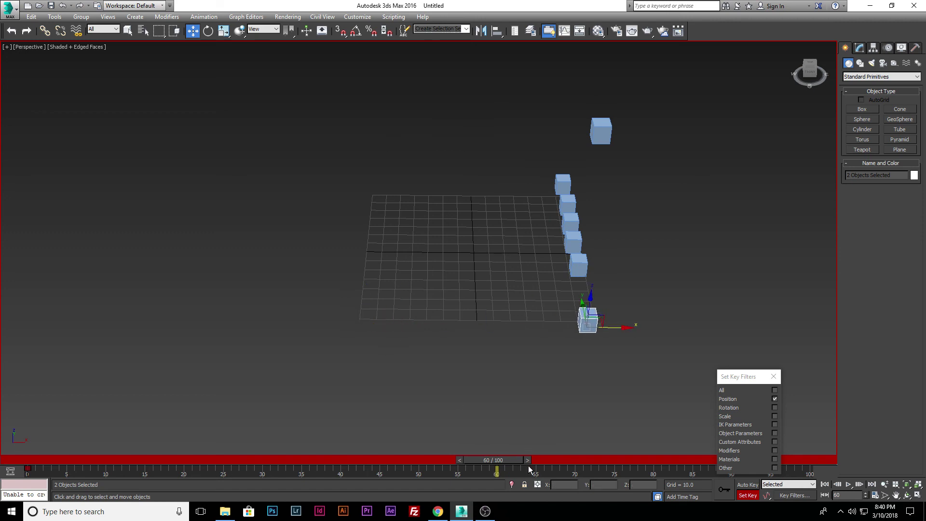
left_click_drag(495, 460, 499, 419)
Close Set Key Filters, select raised Box006, return to frame 0, and orbit to a top-down view
key("w")
left_click(776, 375)
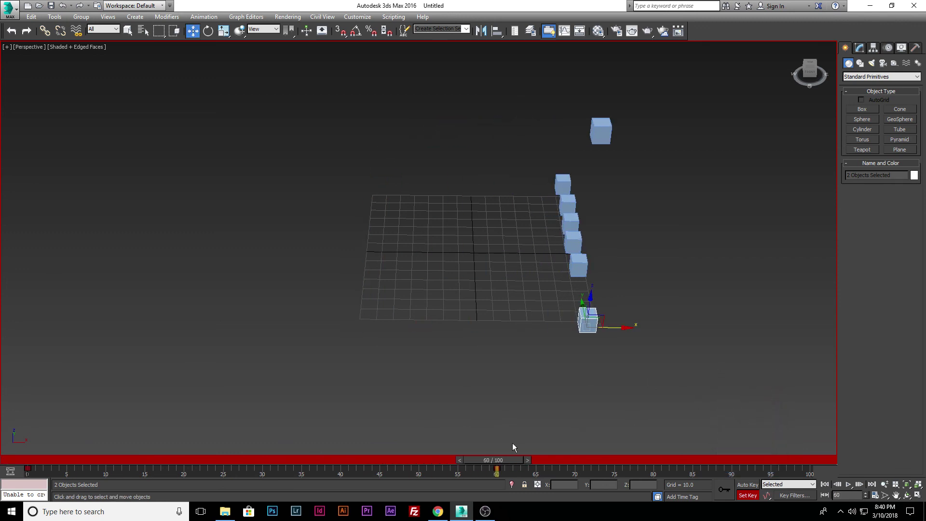
left_click(601, 134)
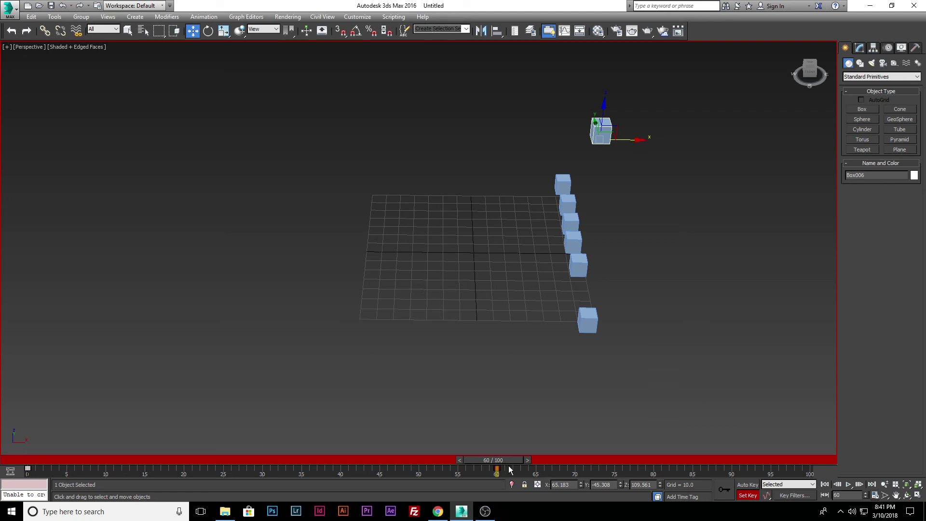
left_click_drag(508, 458, 43, 430)
key("w")
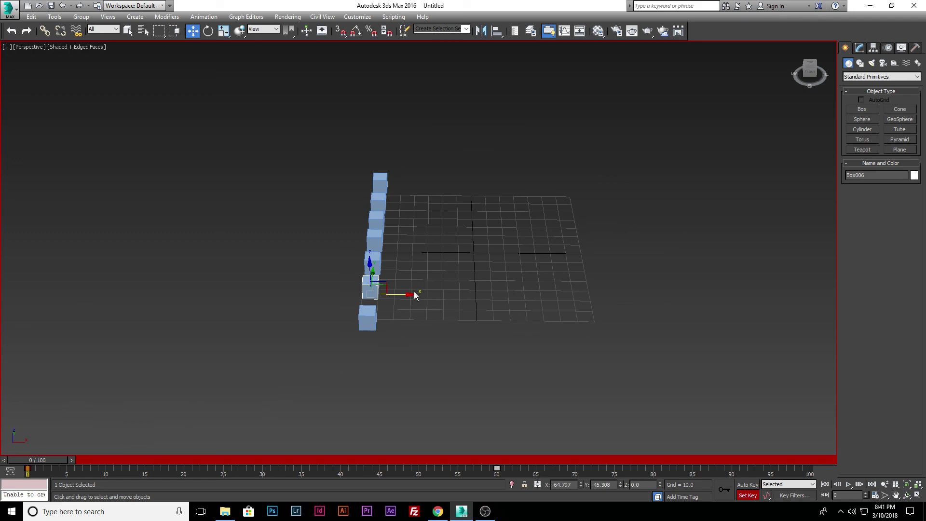
middle_click_drag(414, 295, 427, 347, "alt")
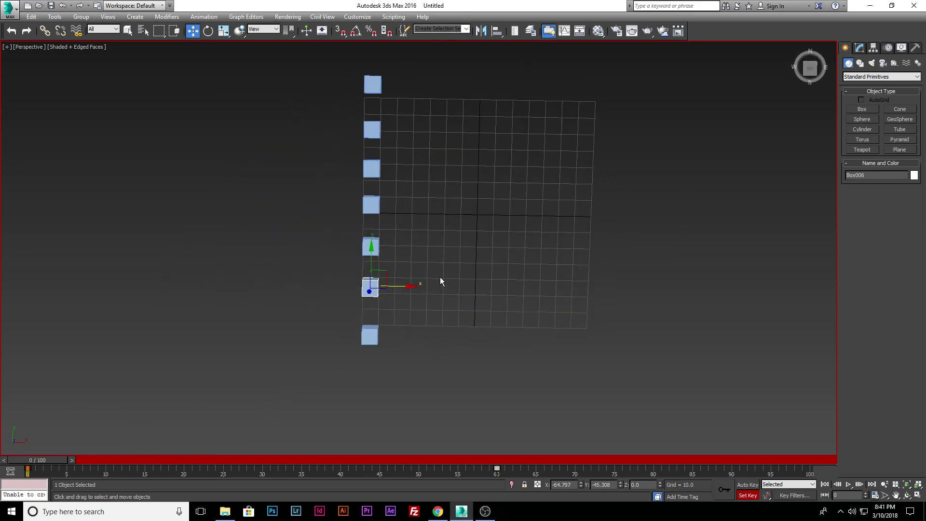